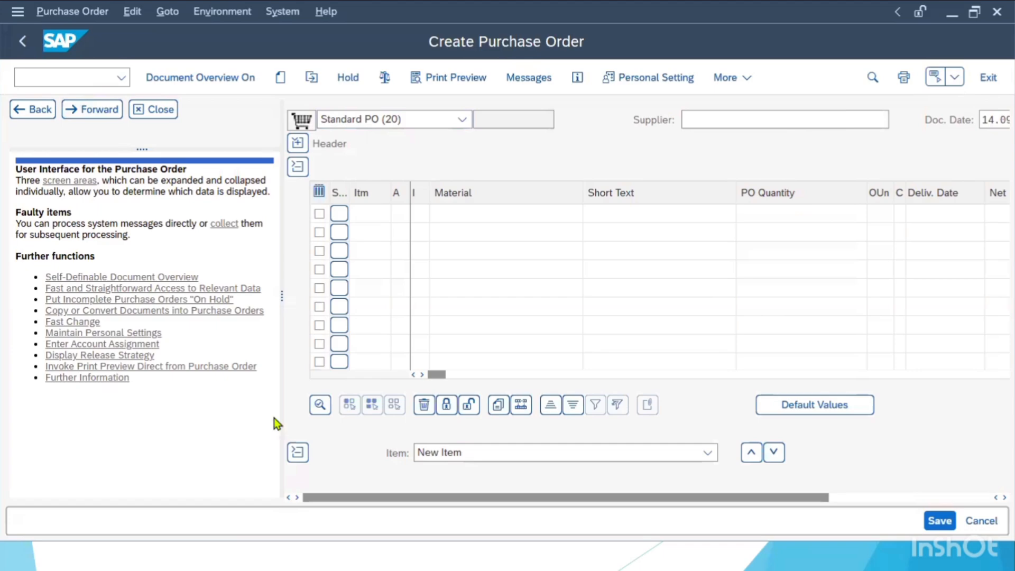
Set the purchase order's supplier to Tata steels ltd by entering its supplier number.
{"action": "left_click", "coordinate": [690, 115]}
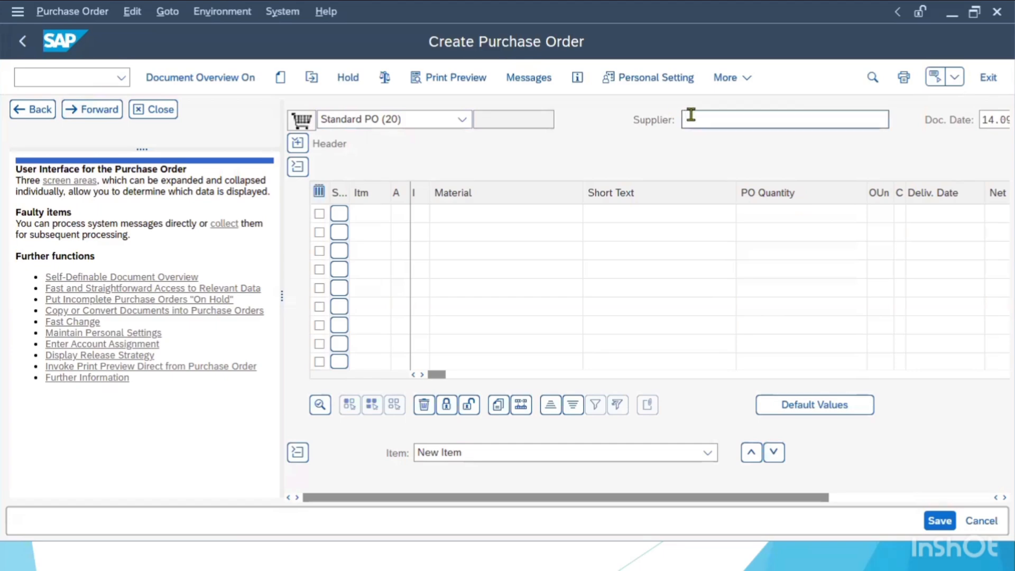
{"action": "left_click", "coordinate": [698, 114]}
{"action": "type", "text": "400000"}
{"action": "key", "text": "Return"}
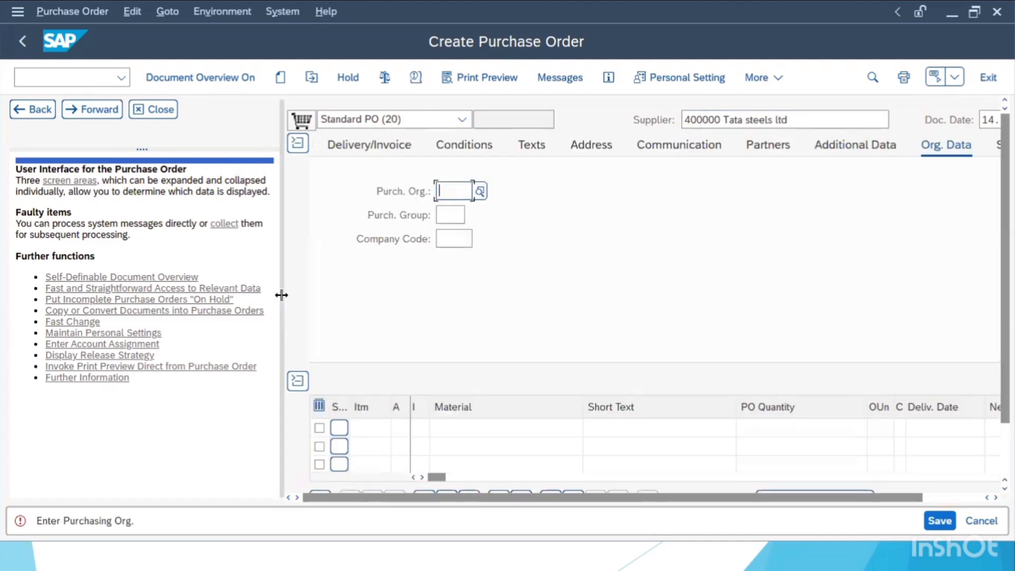
Fill in the header's organizational data with purchasing organization ABB2, purchasing group ABB and company code ABB.
{"action": "left_click_drag", "start_coordinate": [281, 295], "coordinate": [153, 295]}
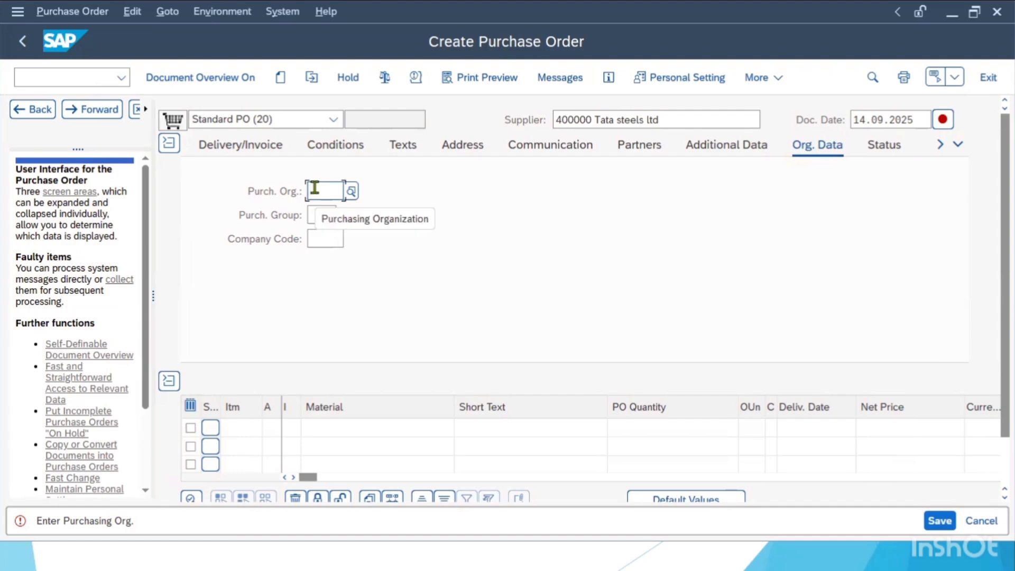
{"action": "type", "text": "ABB"}
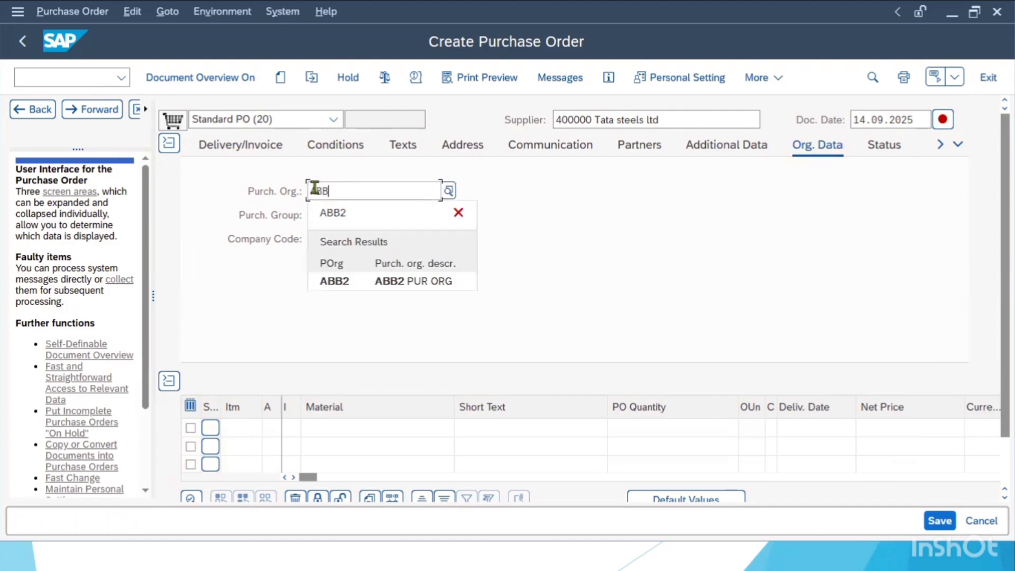
{"action": "key", "text": "Return"}
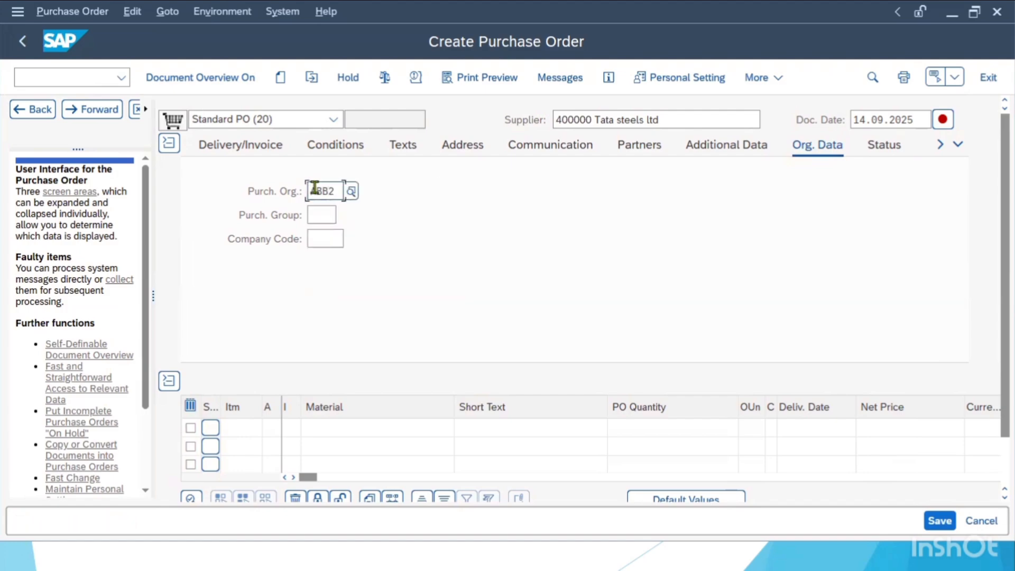
{"action": "left_click", "coordinate": [322, 212]}
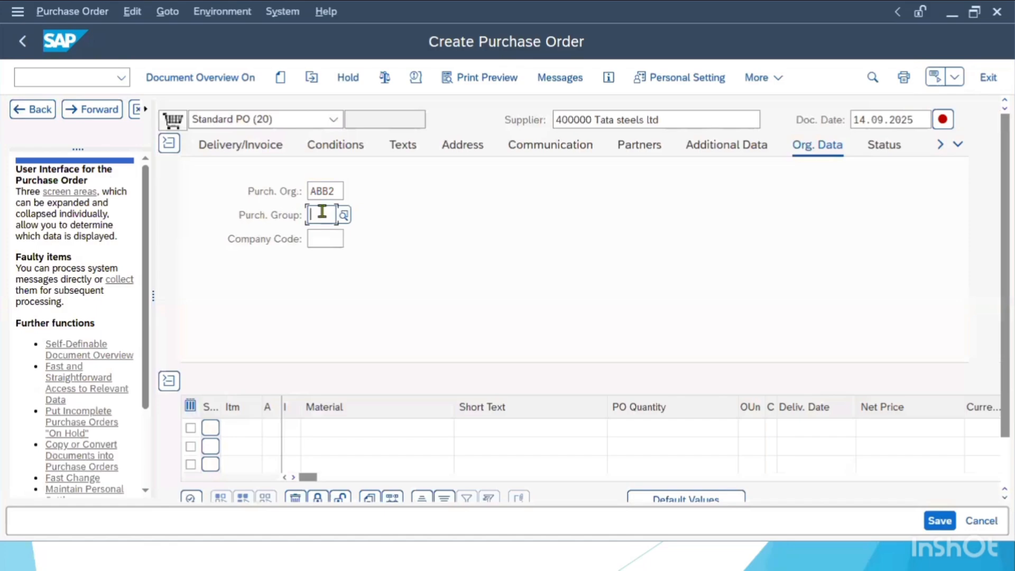
{"action": "type", "text": "ABB"}
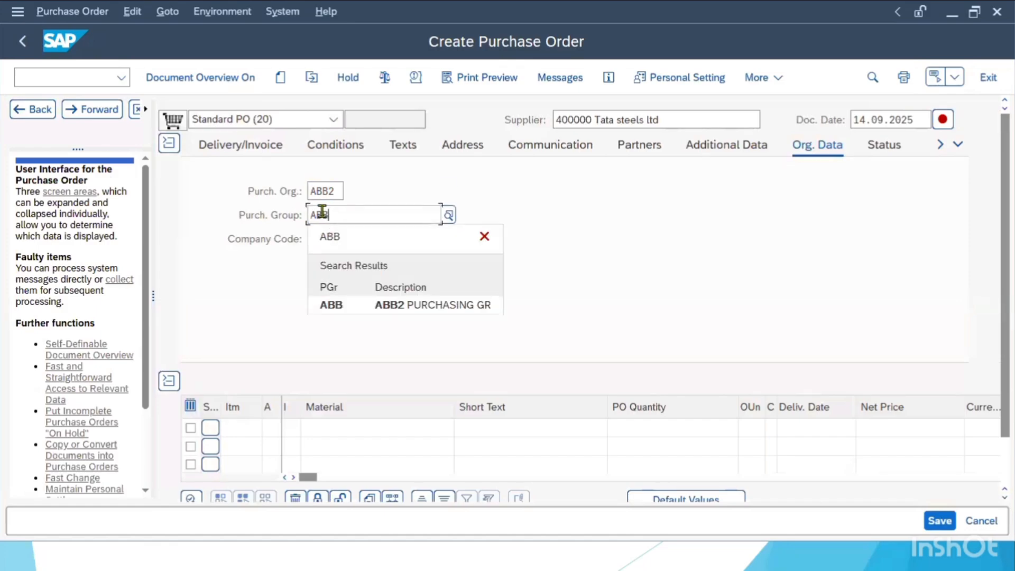
{"action": "key", "text": "Return"}
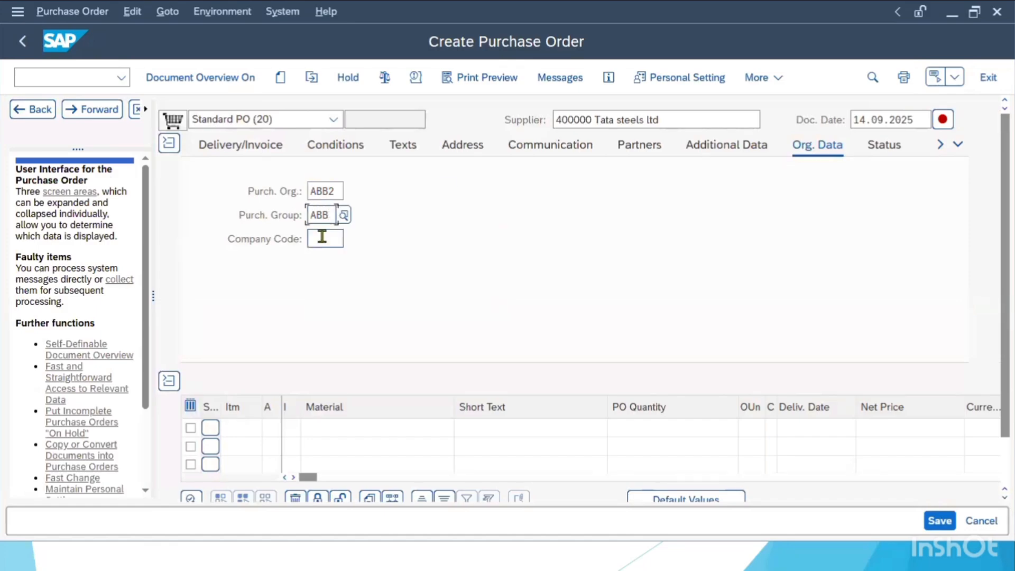
{"action": "left_click", "coordinate": [322, 235]}
{"action": "type", "text": "ABB"}
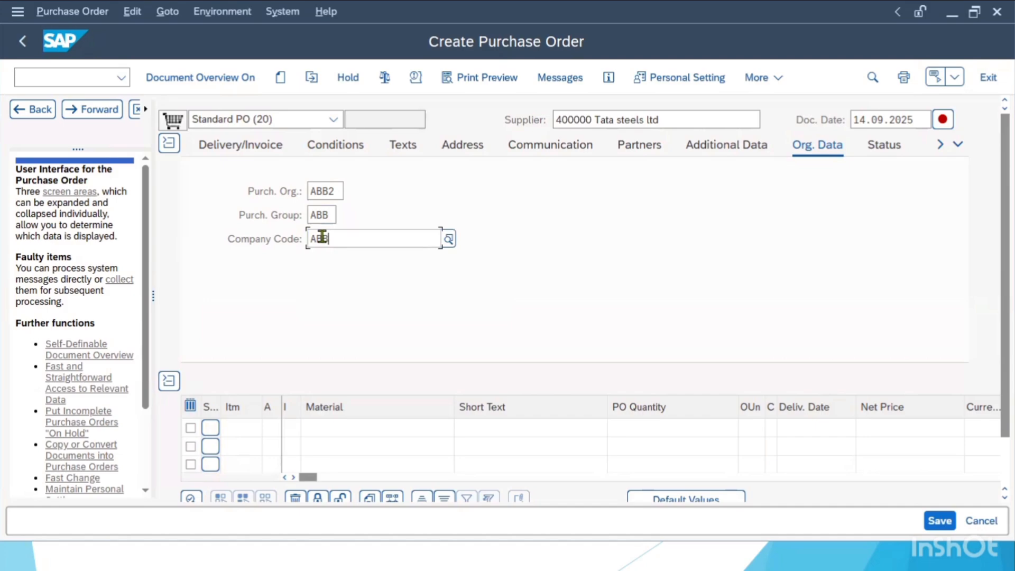
{"action": "key", "text": "Return"}
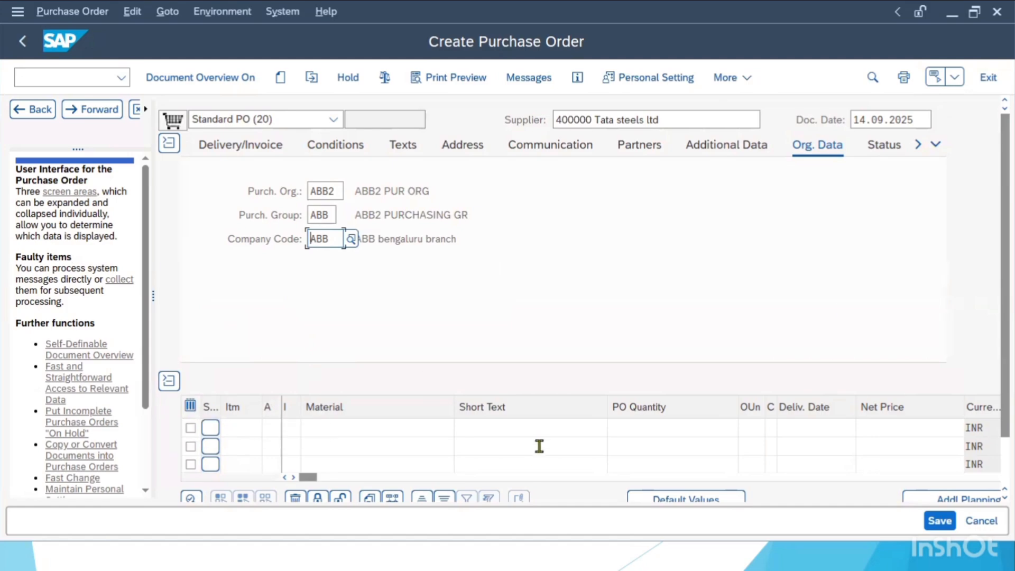
Add item 10 to the item overview with material ABB-RMS.
{"action": "left_click_drag", "start_coordinate": [997, 283], "coordinate": [997, 347]}
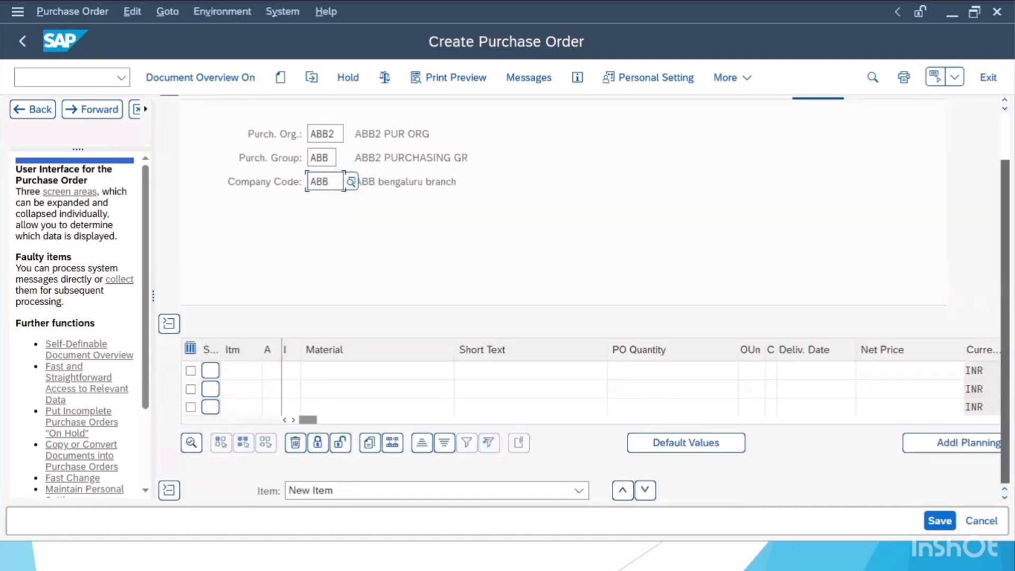
{"action": "left_click", "coordinate": [231, 370]}
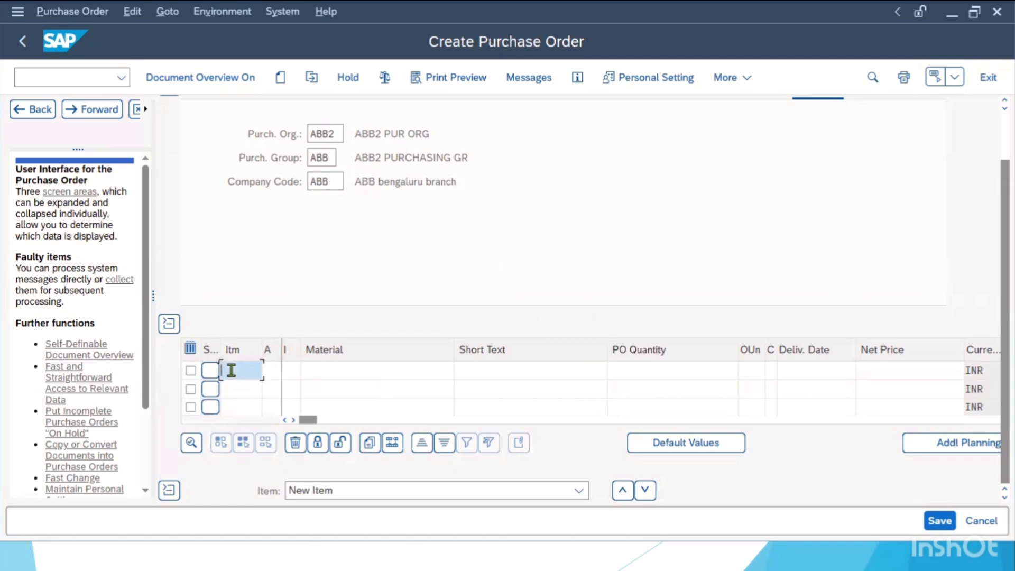
{"action": "type", "text": "10"}
{"action": "key", "text": "Tab"}
{"action": "key", "text": "Tab"}
{"action": "key", "text": "Tab"}
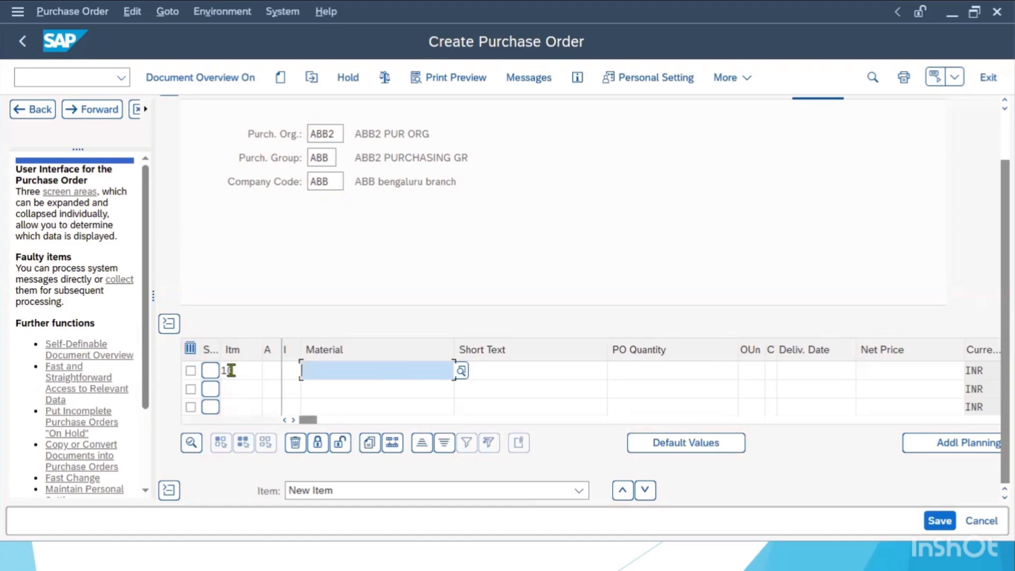
{"action": "type", "text": "ABB"}
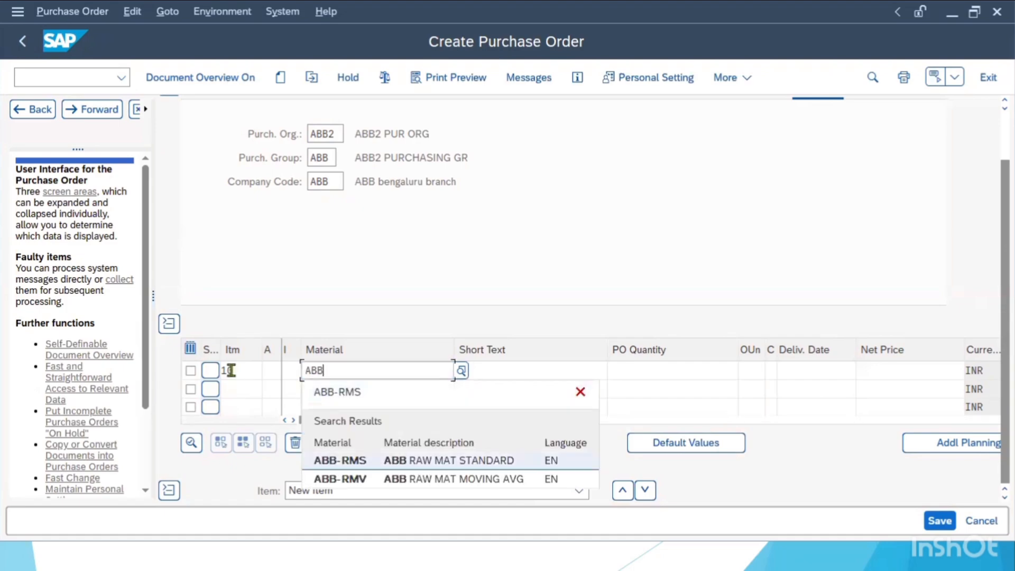
{"action": "key", "text": "Return"}
{"action": "key", "text": "Tab"}
{"action": "key", "text": "Tab"}
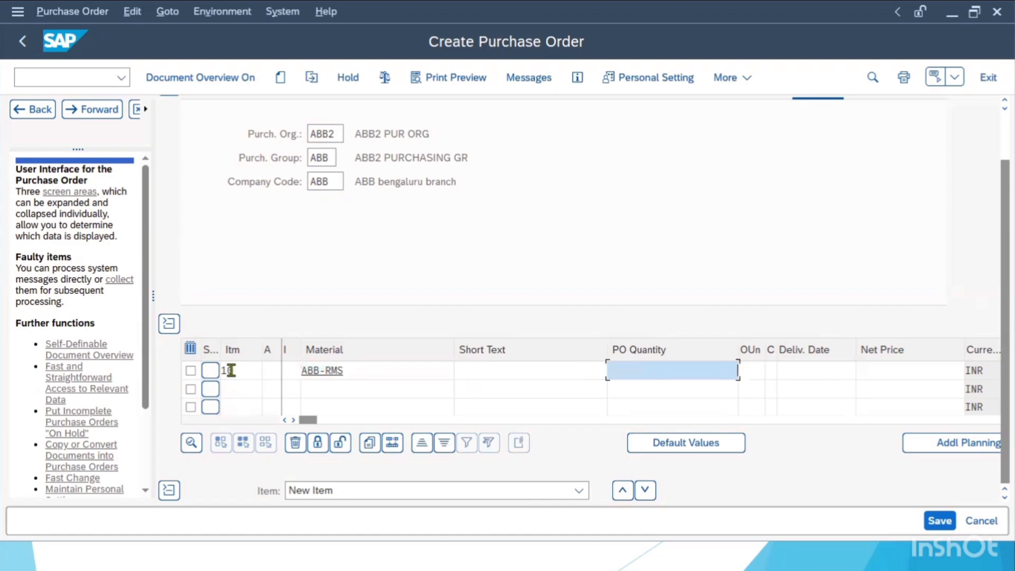
Set the order quantity of item 10 to 25 with order unit KG.
{"action": "type", "text": "25"}
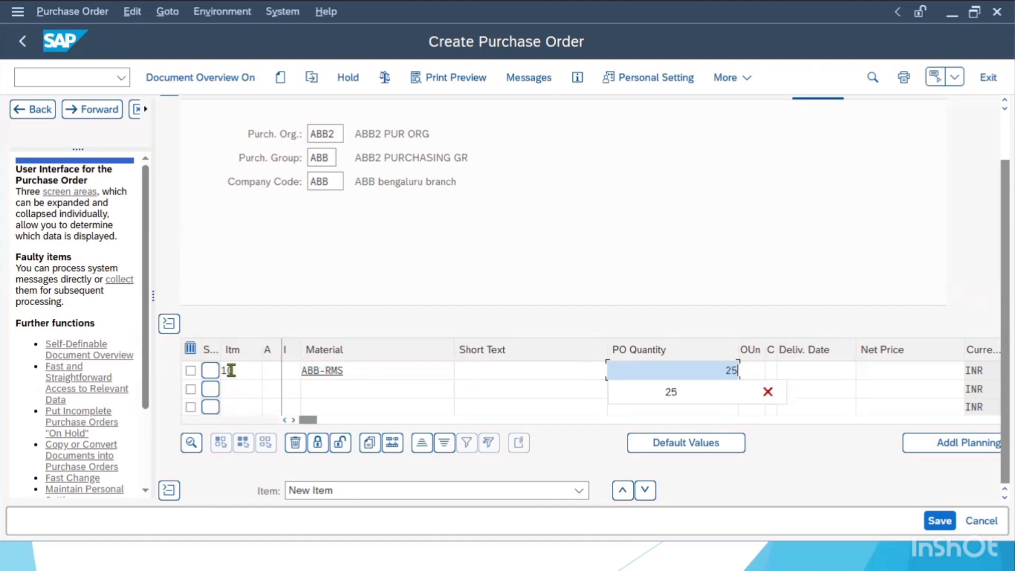
{"action": "key", "text": "Tab"}
{"action": "type", "text": "KG"}
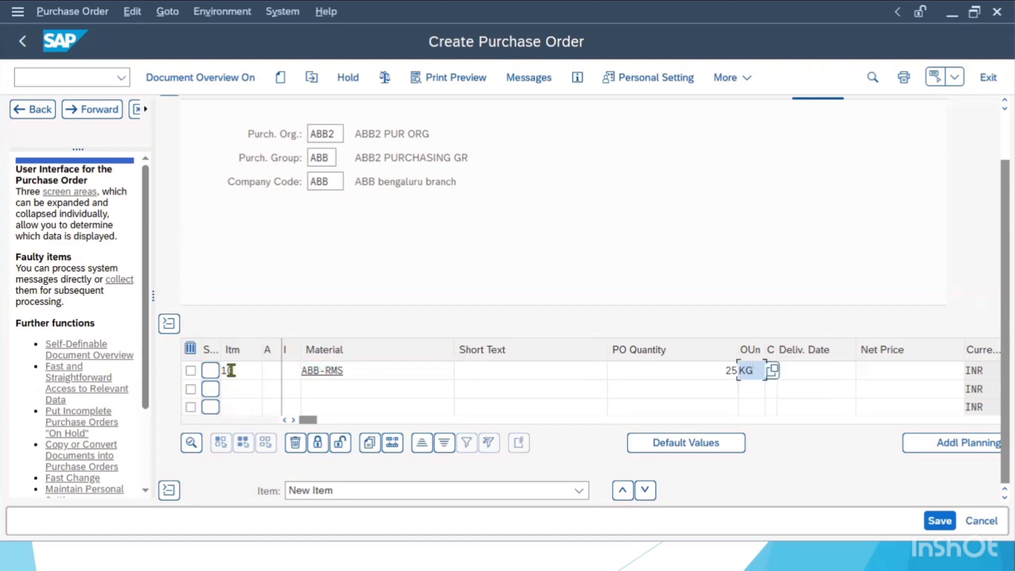
Enter delivery date 14.09.2025 and a net price of 100 for item 10.
{"action": "key", "text": "Tab"}
{"action": "key", "text": "Tab"}
{"action": "type", "text": "14."}
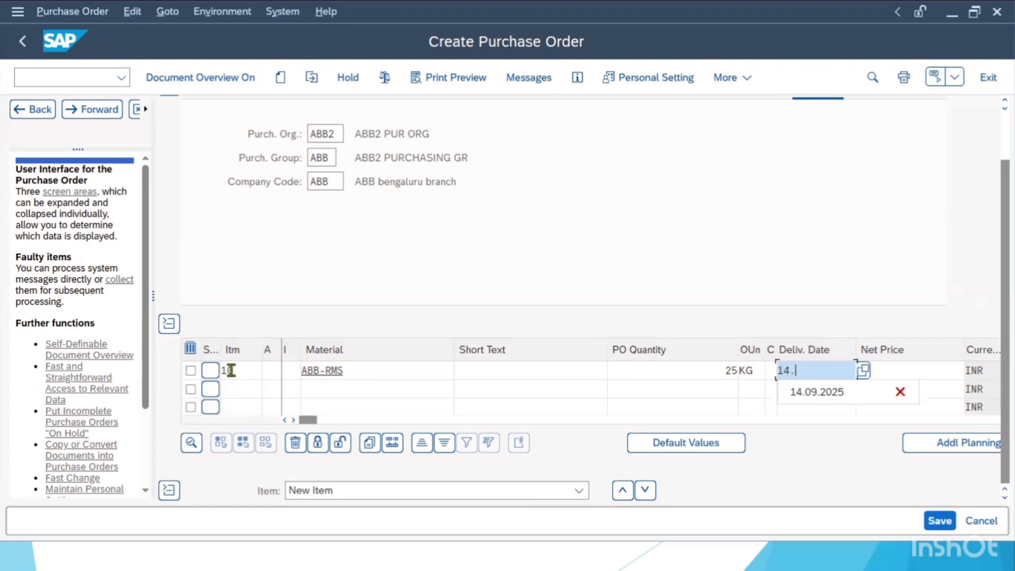
{"action": "type", "text": "09.2025"}
{"action": "key", "text": "Tab"}
{"action": "type", "text": "100"}
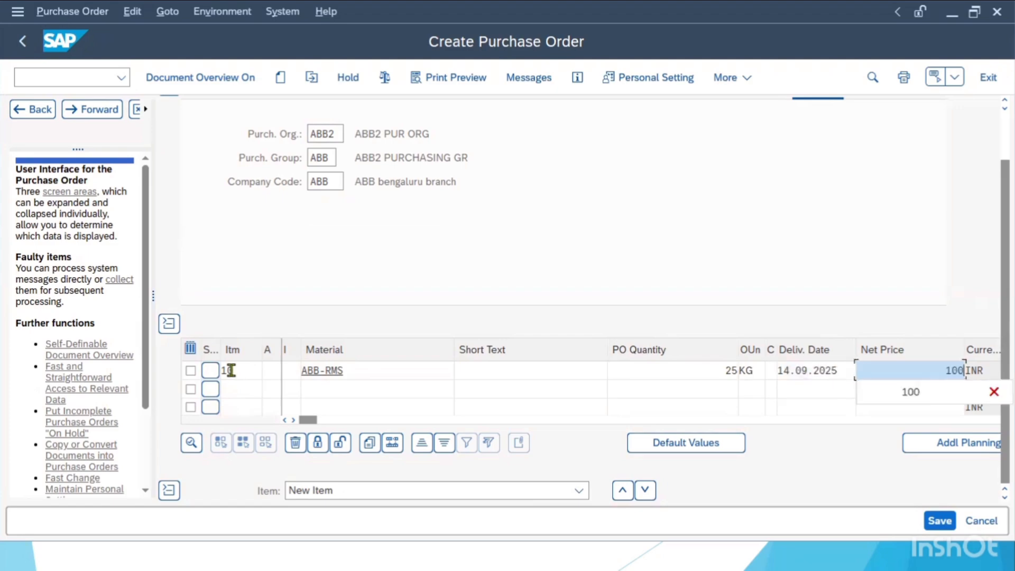
{"action": "key", "text": "Return"}
Assign material group ABB2 to item 10.
{"action": "key", "text": "Tab"}
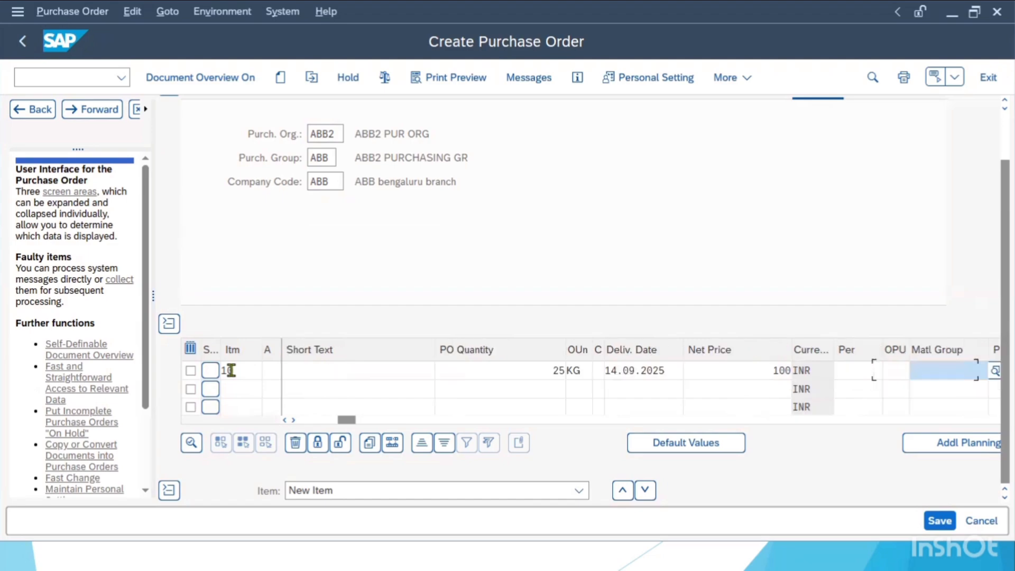
{"action": "key", "text": "Tab"}
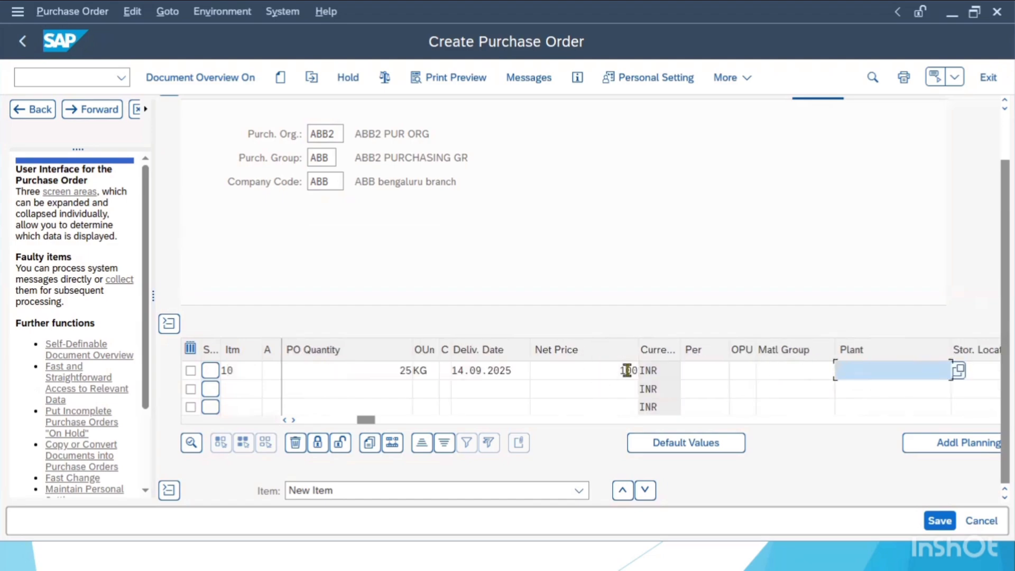
{"action": "left_click", "coordinate": [776, 376]}
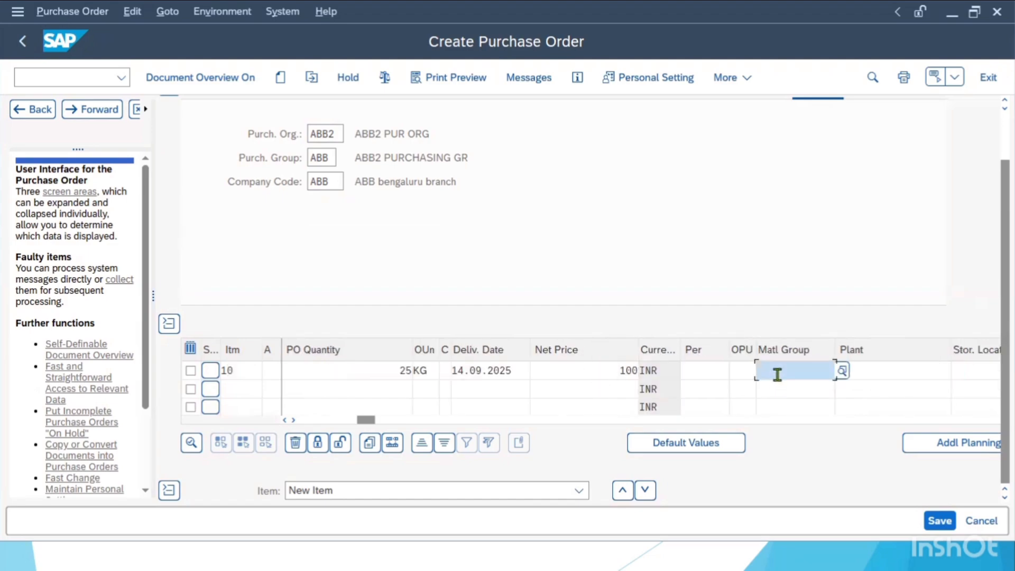
{"action": "type", "text": "ABB"}
{"action": "key", "text": "Down"}
{"action": "key", "text": "Down"}
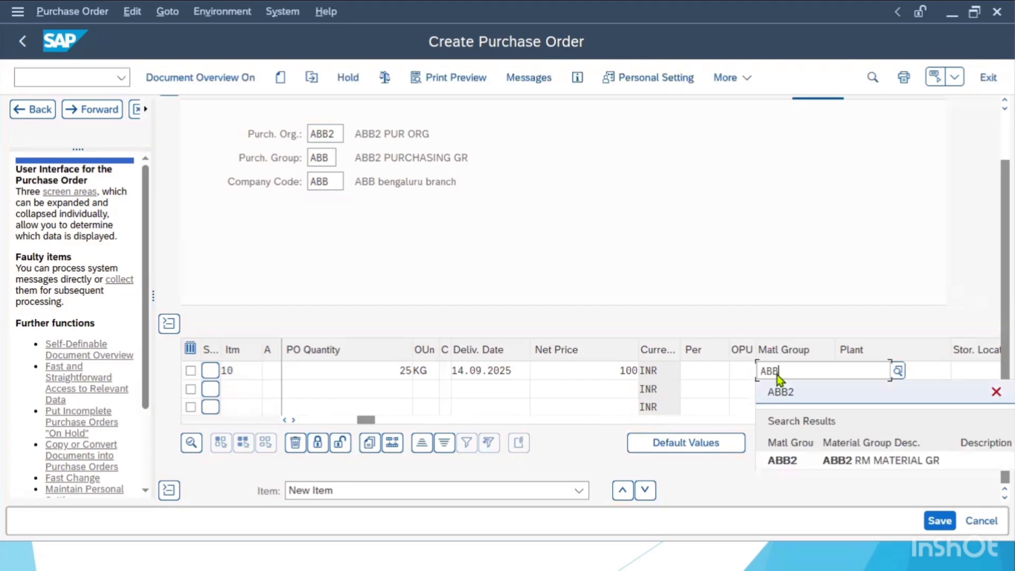
{"action": "key", "text": "Return"}
{"action": "key", "text": "Tab"}
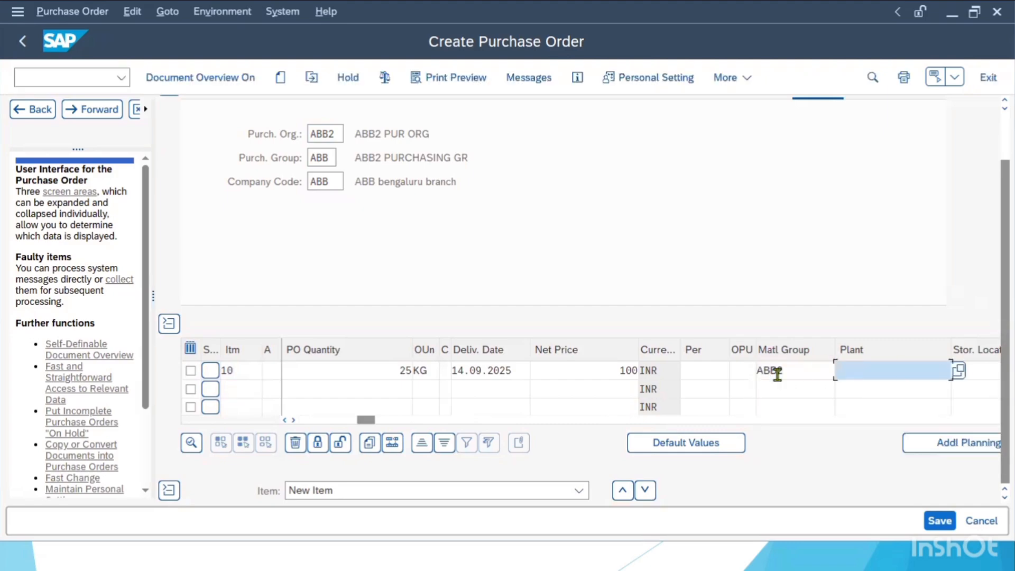
Assign plant ABB2 and storage location ABB to item 10.
{"action": "type", "text": "ABB"}
{"action": "key", "text": "Down"}
{"action": "key", "text": "Return"}
{"action": "key", "text": "Tab"}
{"action": "key", "text": "Tab"}
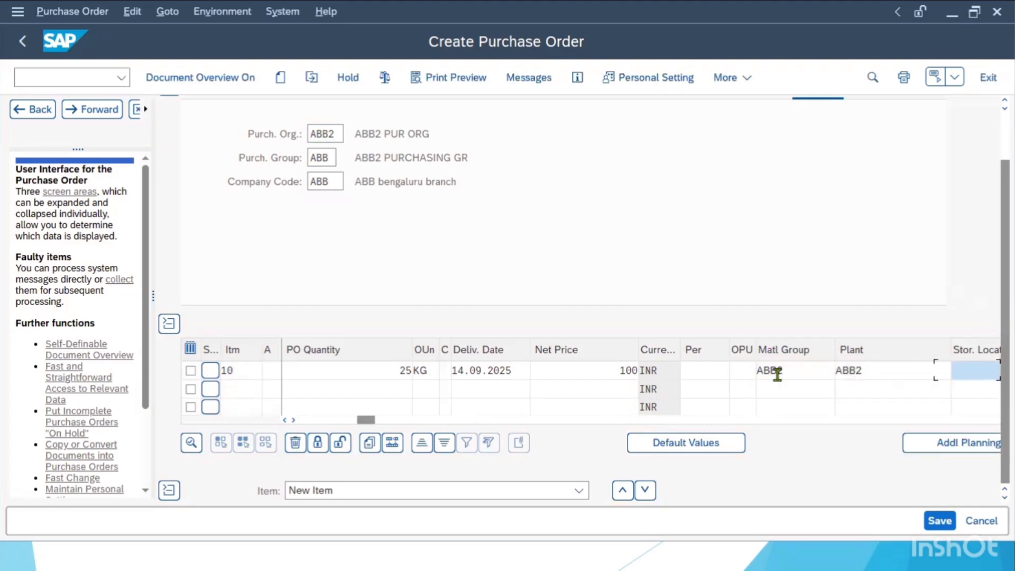
{"action": "left_click", "coordinate": [849, 369]}
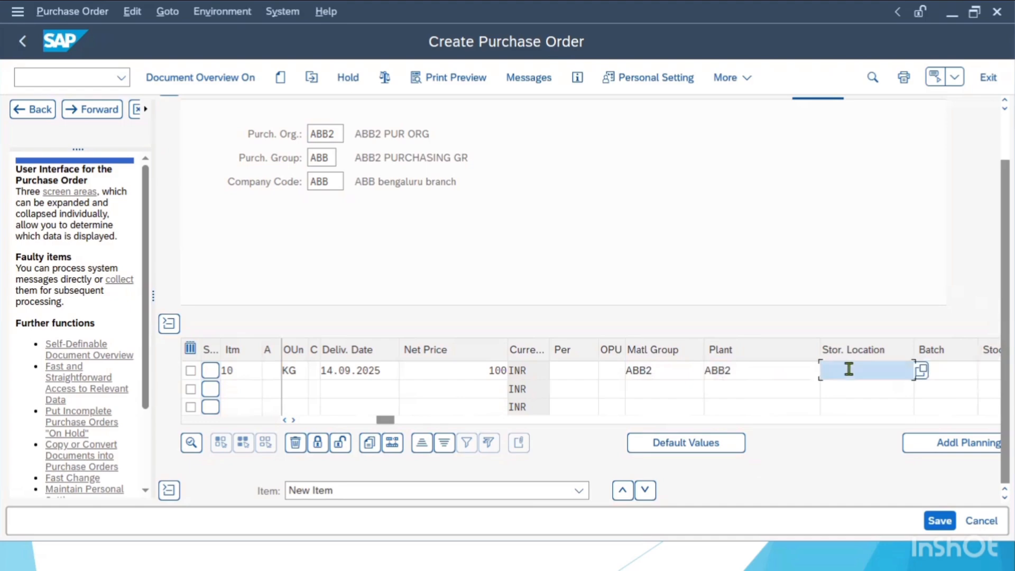
{"action": "type", "text": "ABB"}
{"action": "key", "text": "Tab"}
{"action": "key", "text": "Tab"}
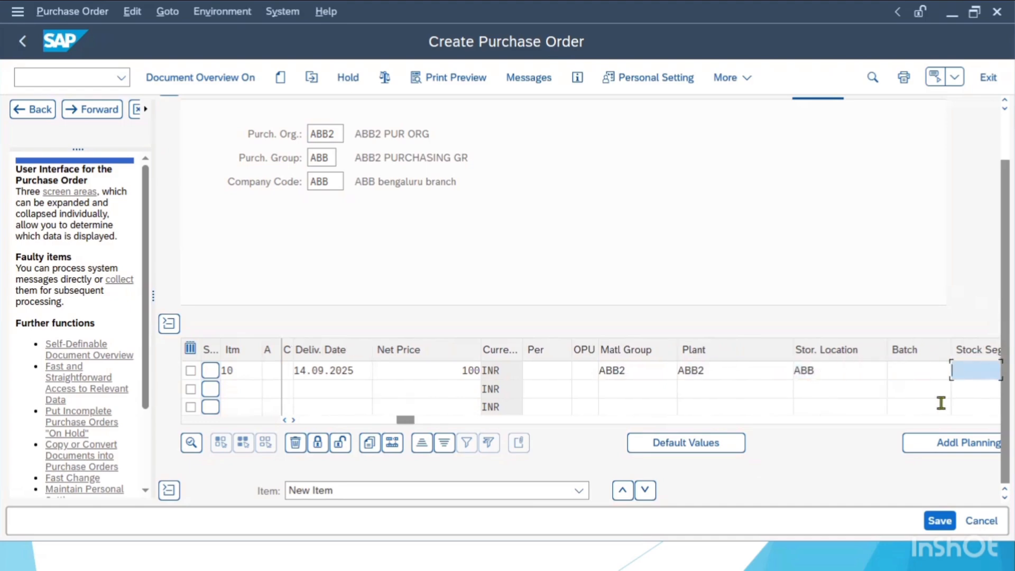
Add item 20 on the second line of the item overview with material ABB-RMV.
{"action": "left_click_drag", "start_coordinate": [404, 421], "coordinate": [316, 417]}
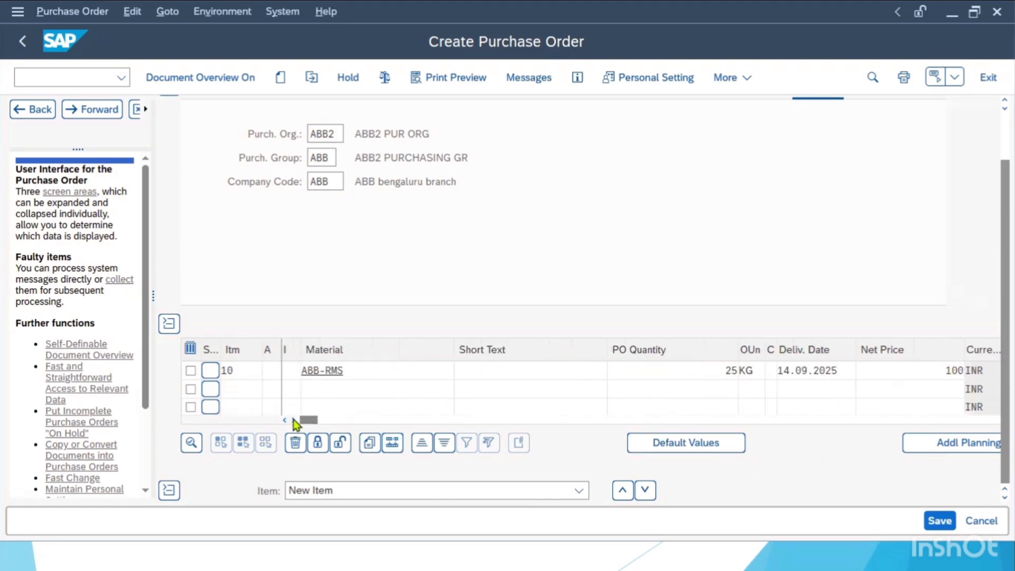
{"action": "left_click", "coordinate": [238, 390]}
{"action": "type", "text": "20"}
{"action": "key", "text": "Tab"}
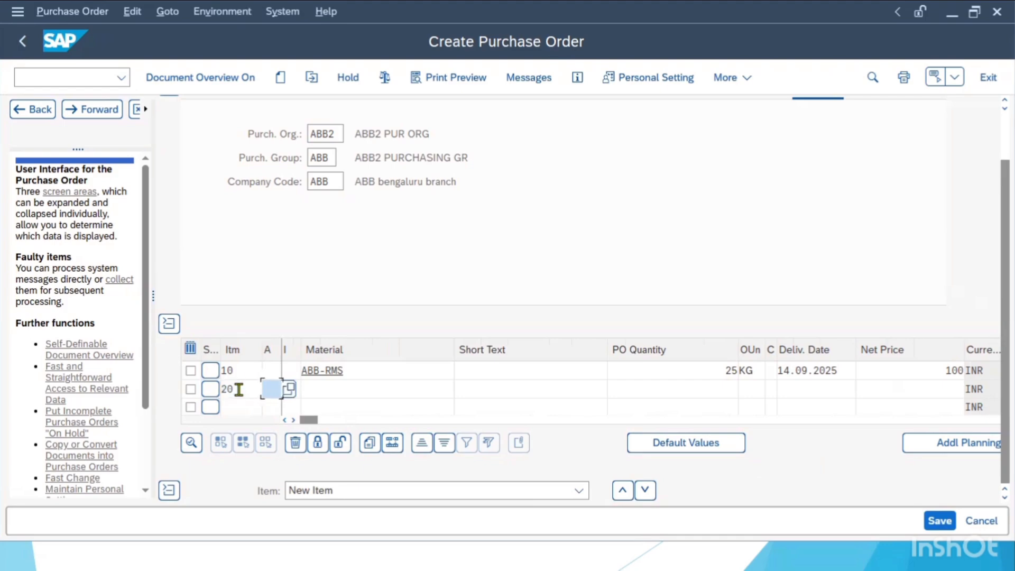
{"action": "key", "text": "Tab"}
{"action": "key", "text": "Tab"}
{"action": "type", "text": "ABB"}
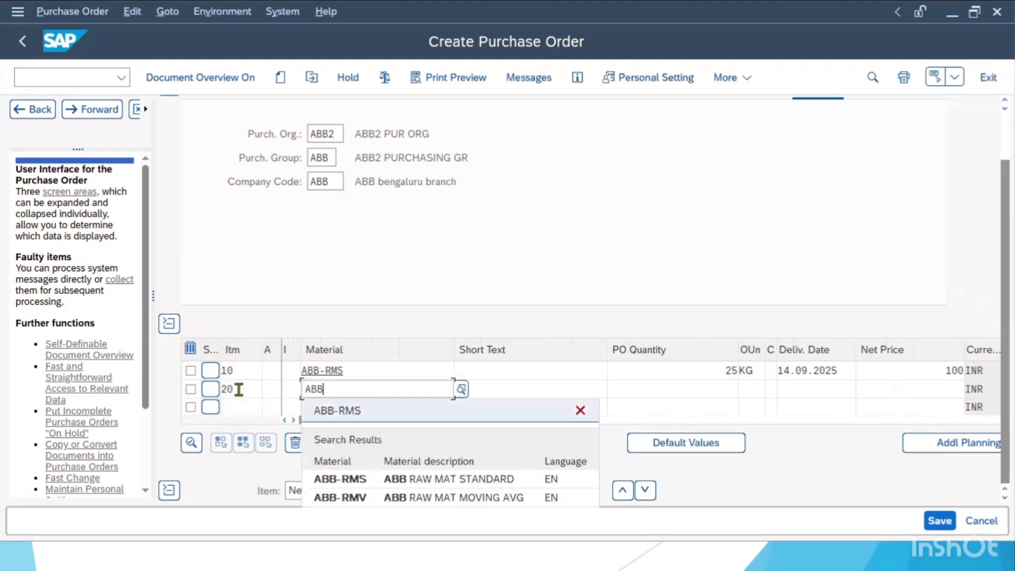
{"action": "key", "text": "Down"}
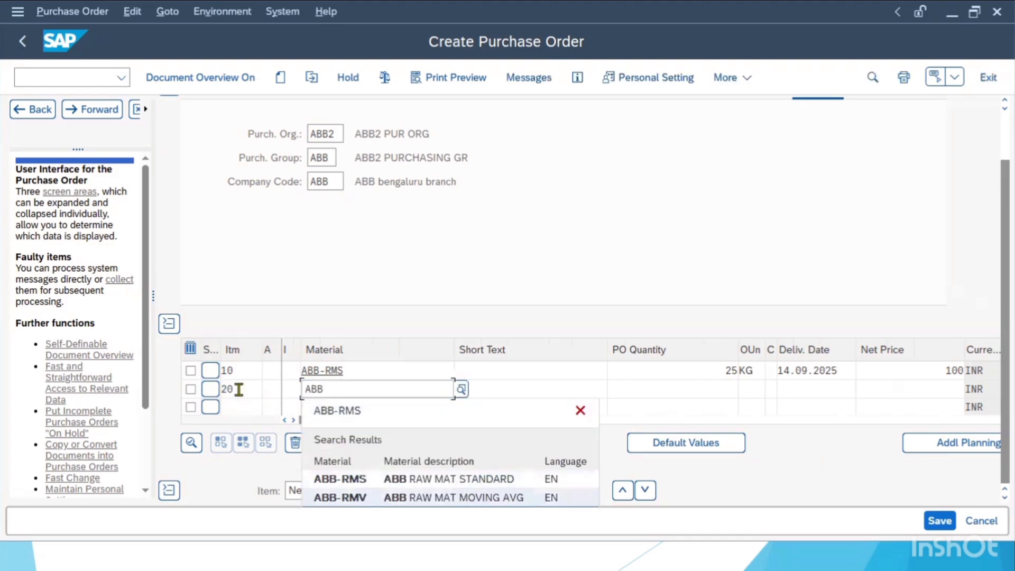
{"action": "key", "text": "Return"}
Set the order quantity of item 20 to 25 with order unit KG.
{"action": "key", "text": "Tab"}
{"action": "key", "text": "Tab"}
{"action": "key", "text": "Tab"}
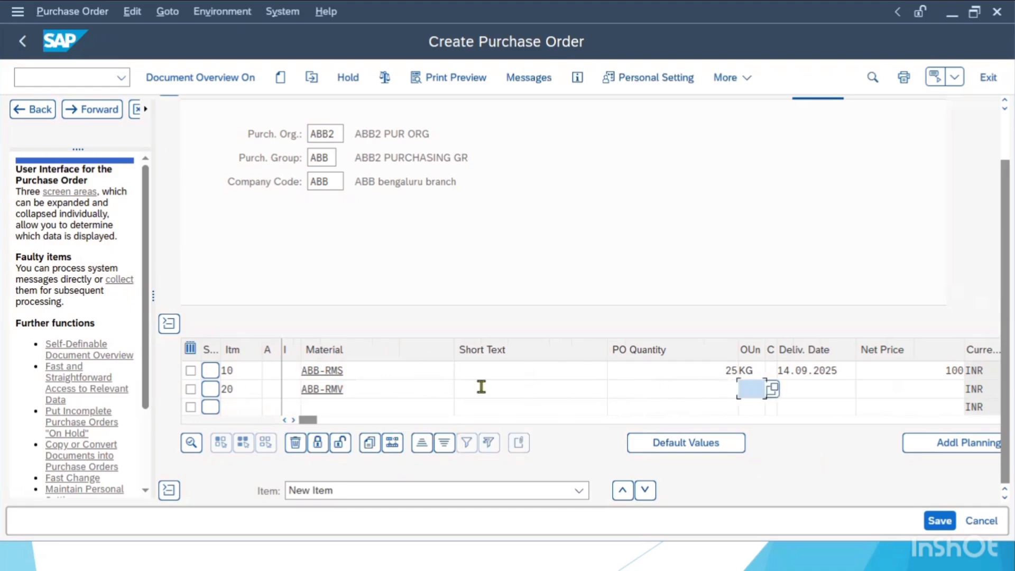
{"action": "left_click", "coordinate": [727, 389]}
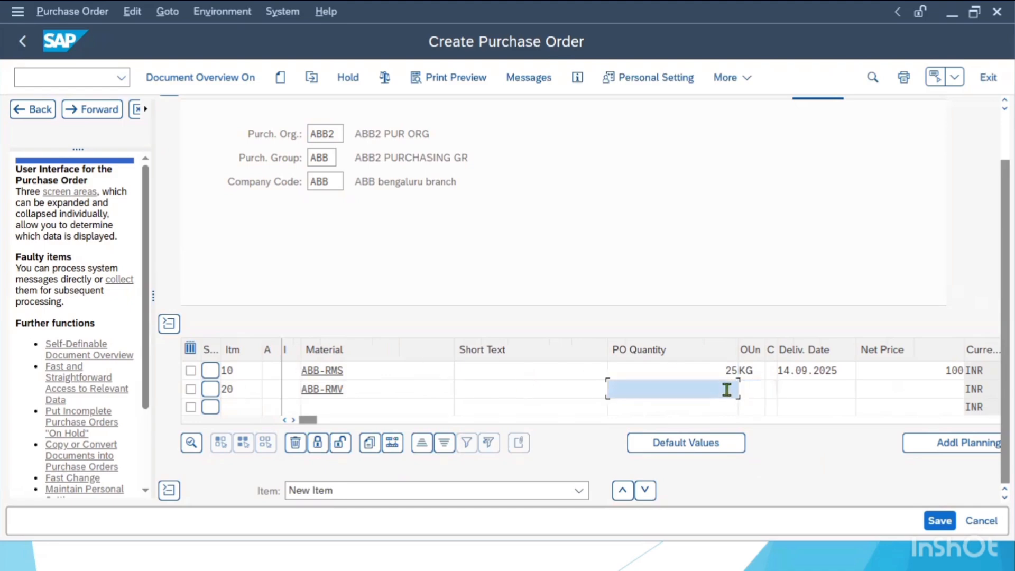
{"action": "type", "text": "25"}
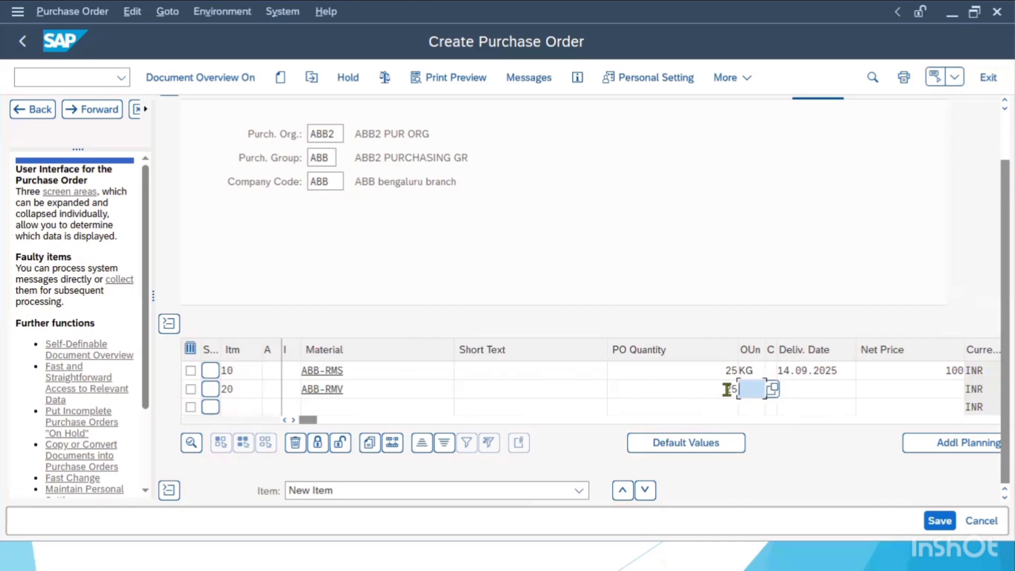
{"action": "type", "text": "KG"}
{"action": "key", "text": "Tab"}
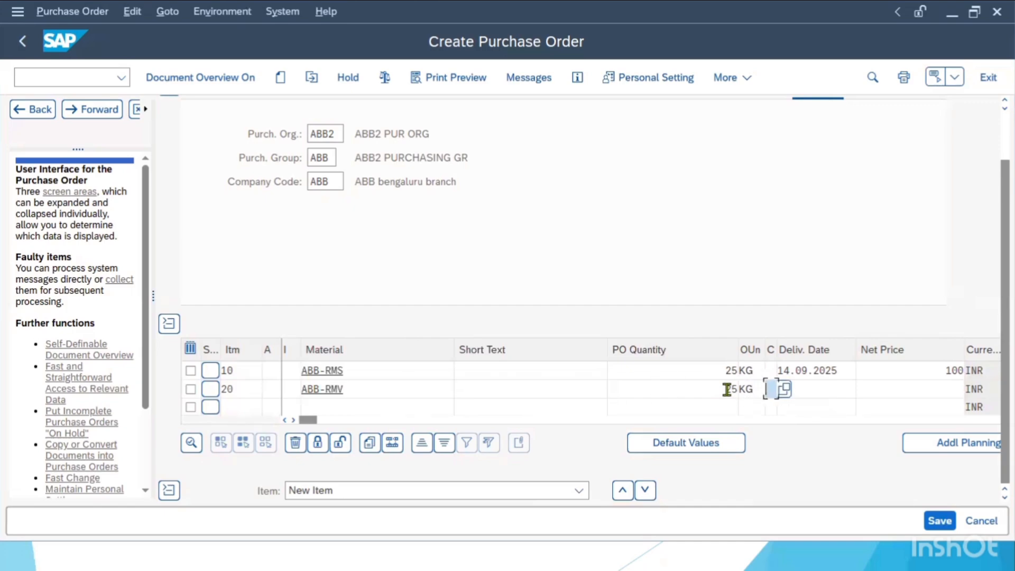
Set the delivery date of item 20 to 14.09.2025 and its net price to 100 INR.
{"action": "key", "text": "Tab"}
{"action": "type", "text": "14.09.2025"}
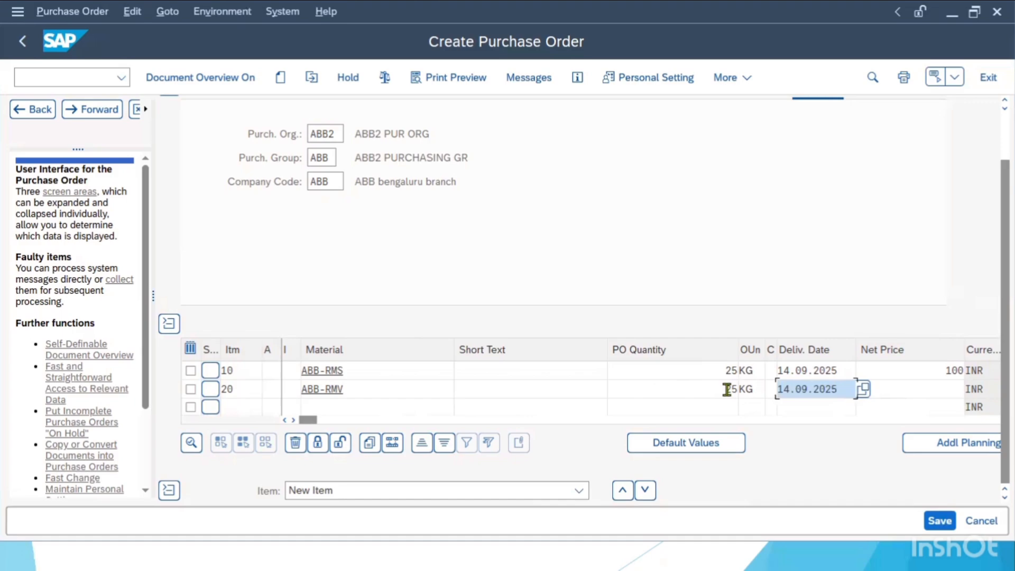
{"action": "key", "text": "Tab"}
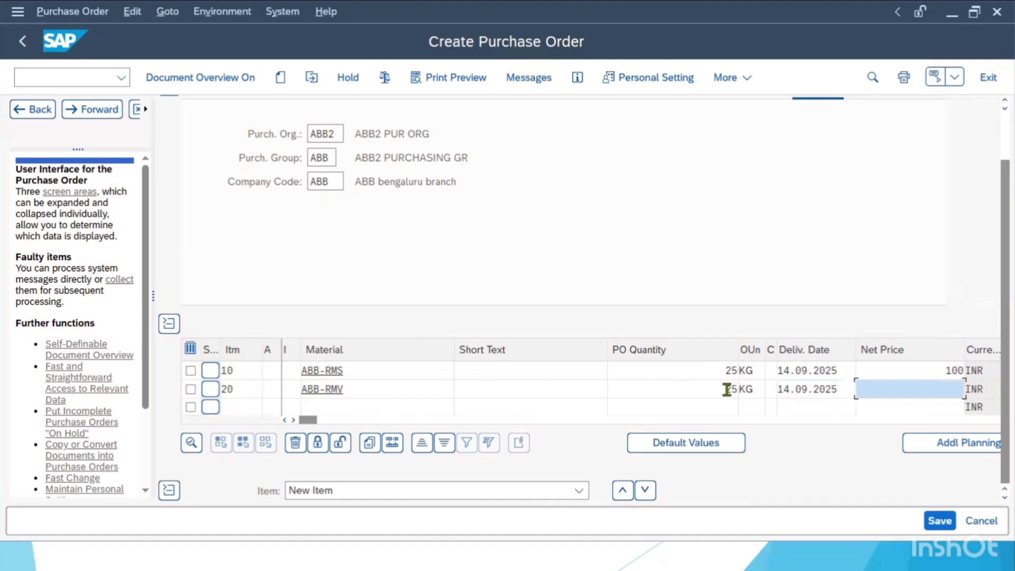
{"action": "type", "text": "100"}
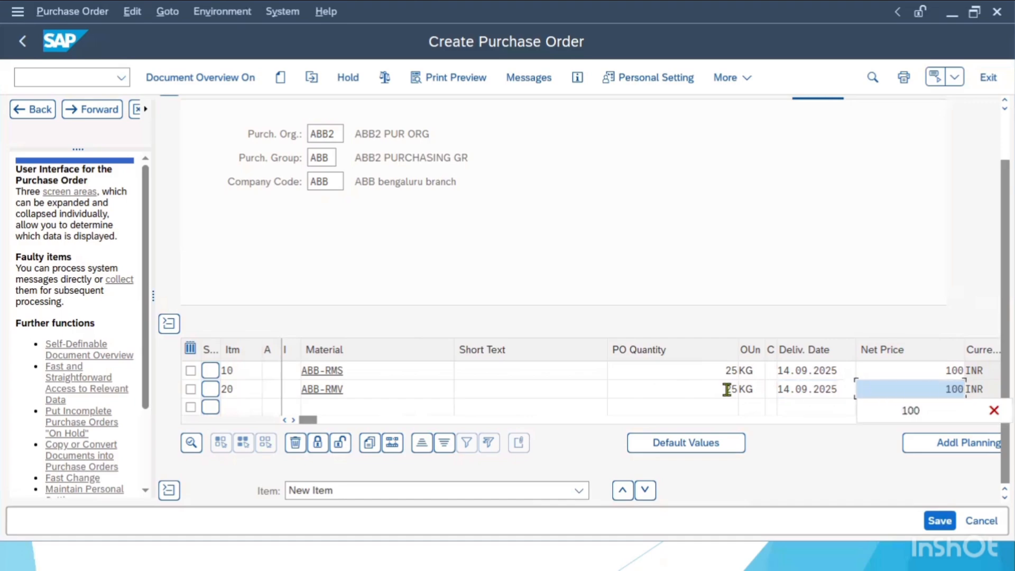
{"action": "key", "text": "Return"}
Assign material group ABB2 to item 20.
{"action": "key", "text": "Tab"}
{"action": "key", "text": "Tab"}
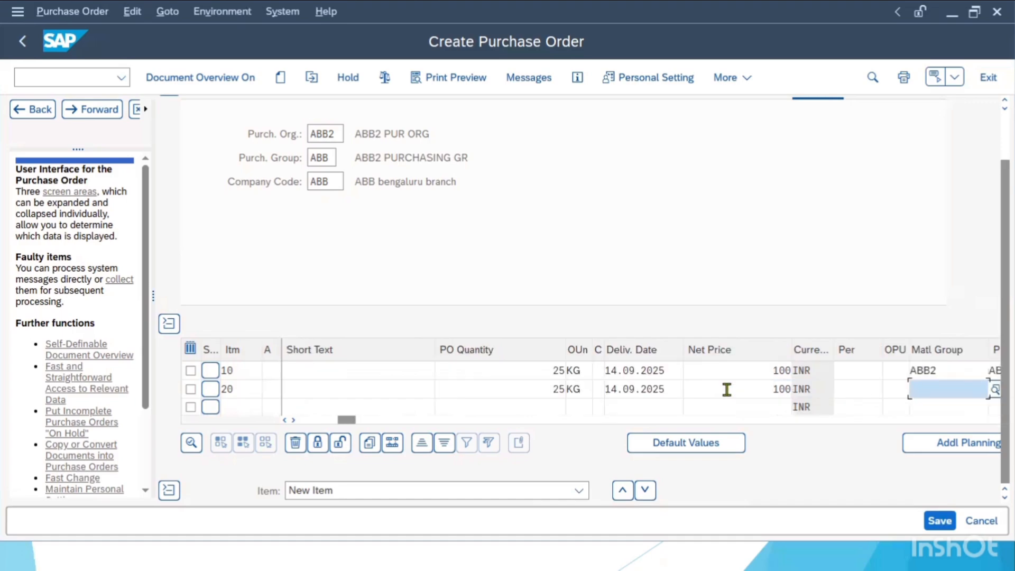
{"action": "type", "text": "ABB"}
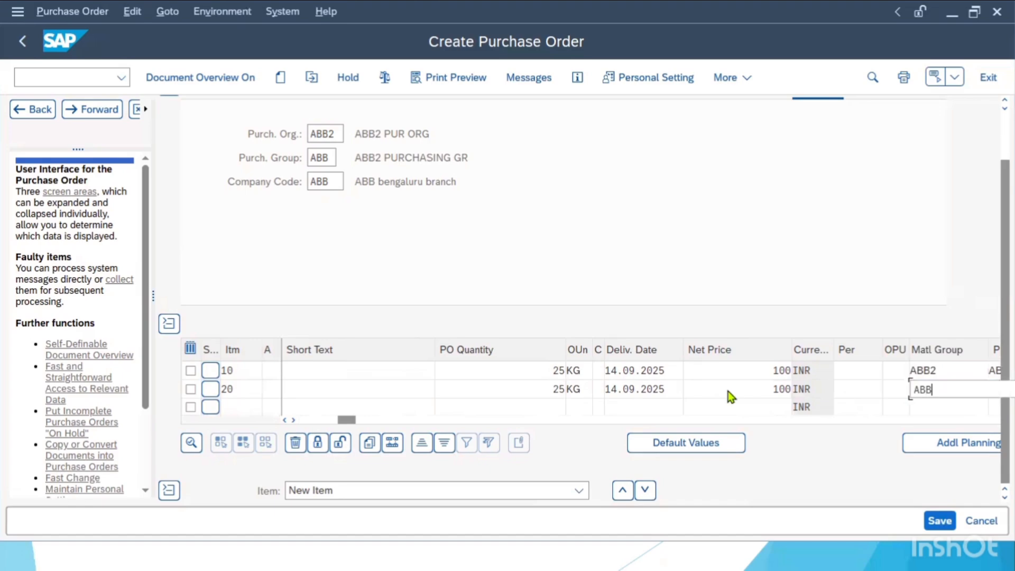
{"action": "type", "text": "2"}
{"action": "key", "text": "Return"}
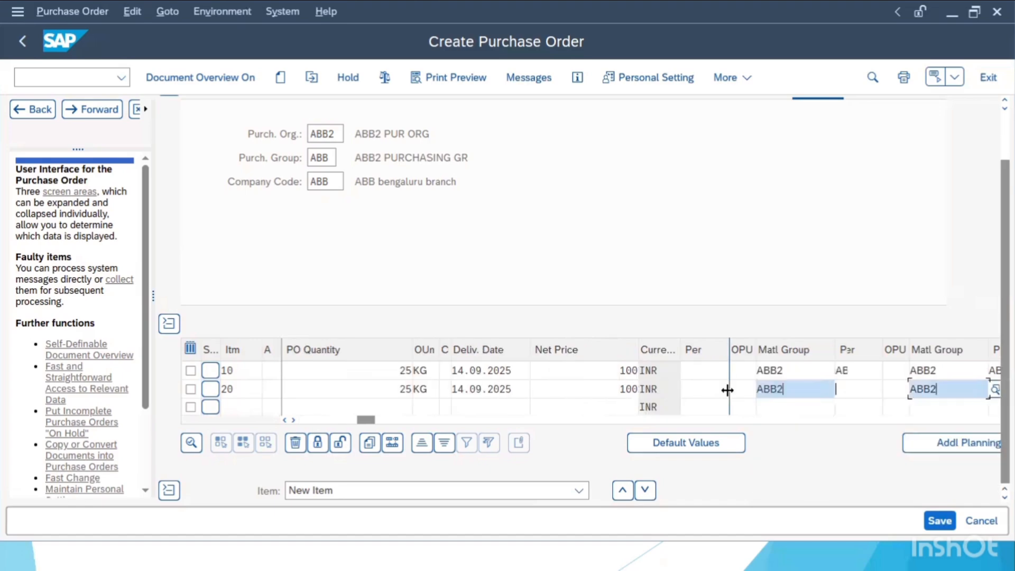
Assign plant ABB2 and storage location ABB to item 20.
{"action": "type", "text": "AB"}
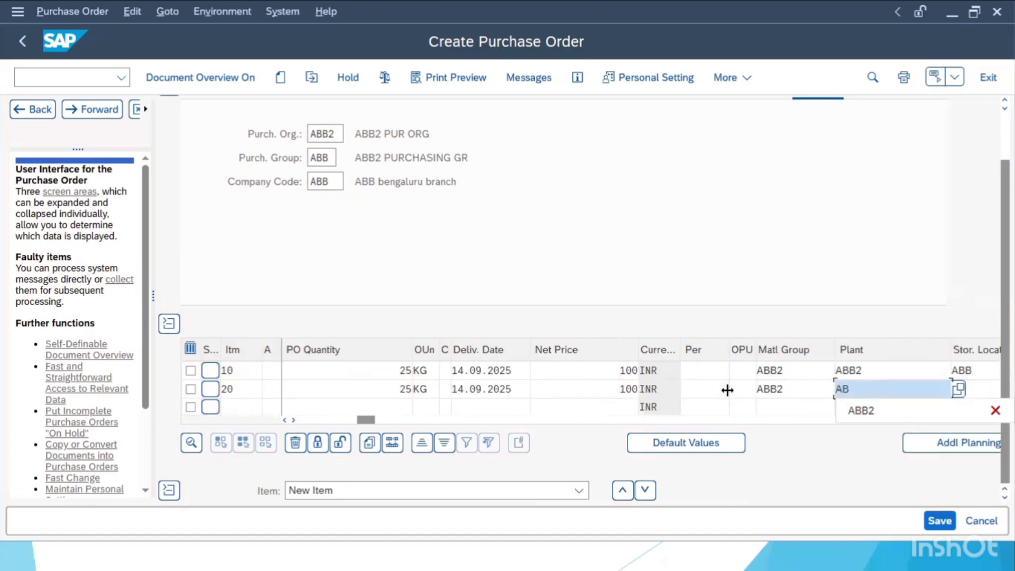
{"action": "type", "text": "B2"}
{"action": "key", "text": "Tab"}
{"action": "type", "text": "ABB"}
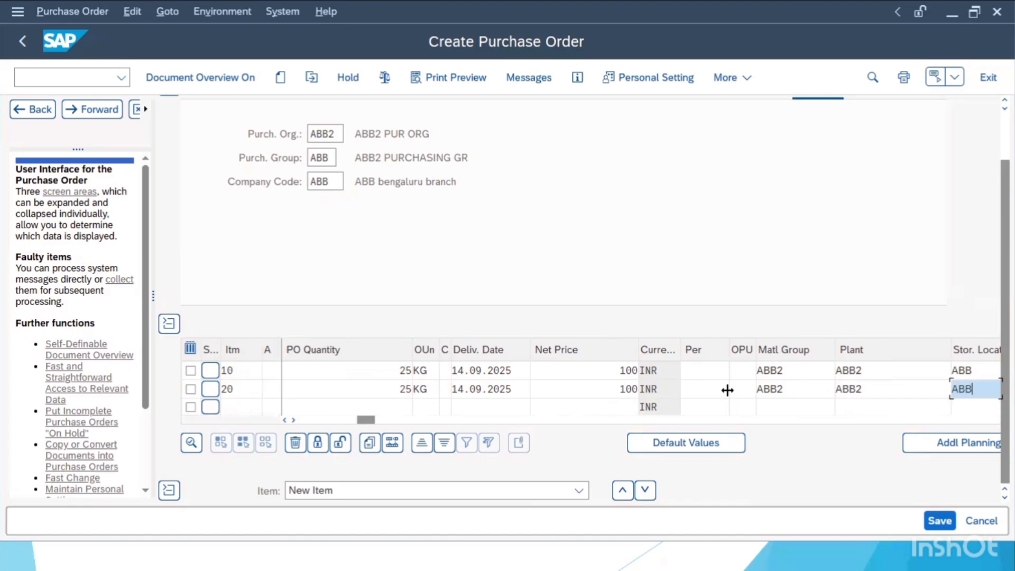
{"action": "key", "text": "Return"}
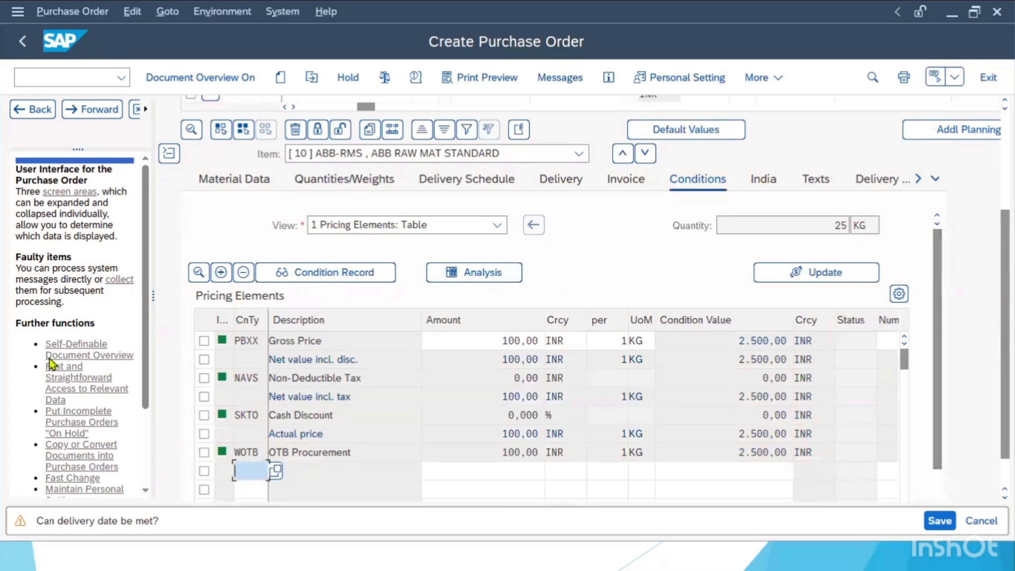
Add freight condition FRA2 with an amount of 5 % to the pricing elements of item 10 (ABB-RMS).
{"action": "left_click", "coordinate": [169, 154]}
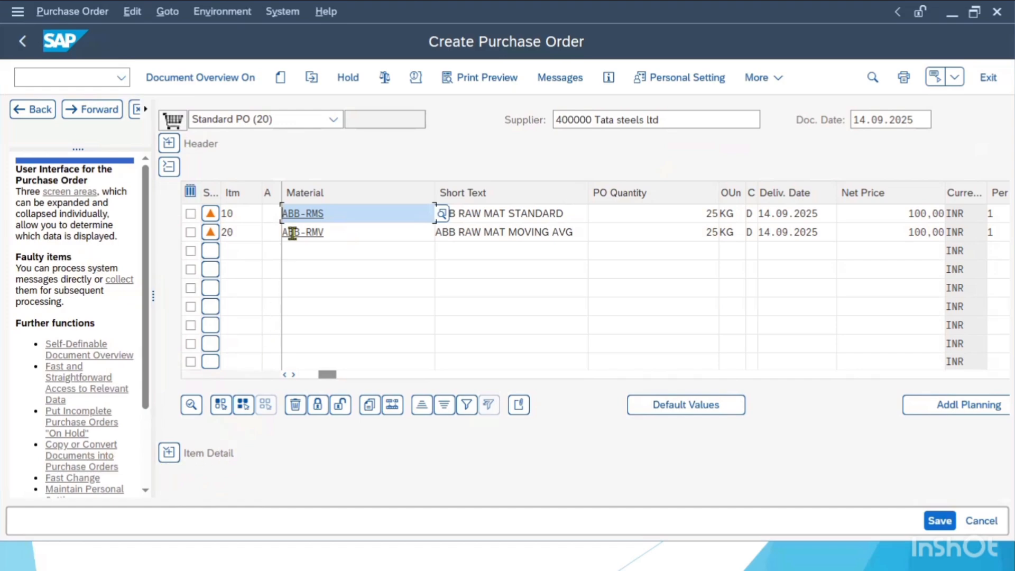
{"action": "left_click", "coordinate": [192, 216]}
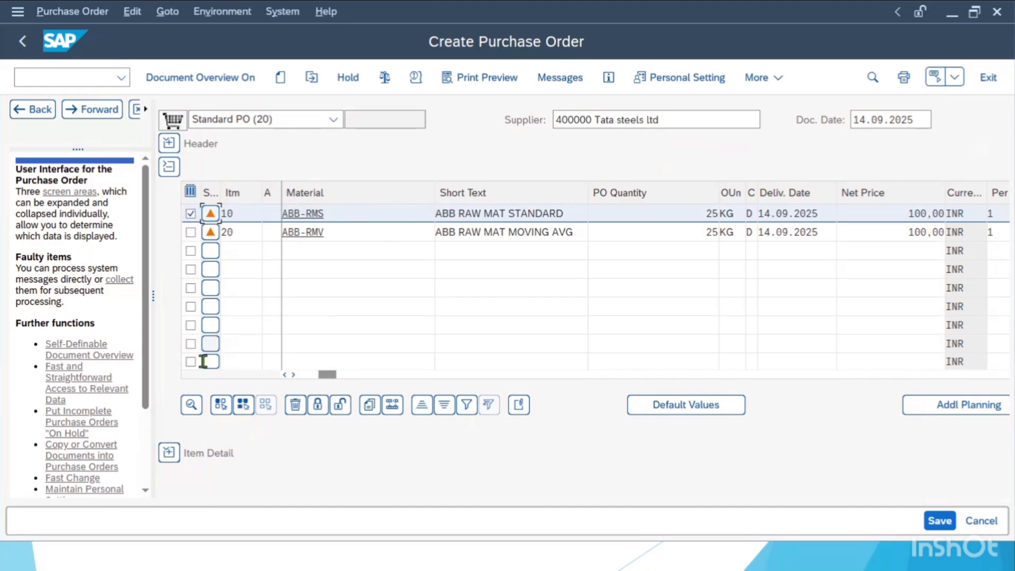
{"action": "left_click", "coordinate": [169, 454]}
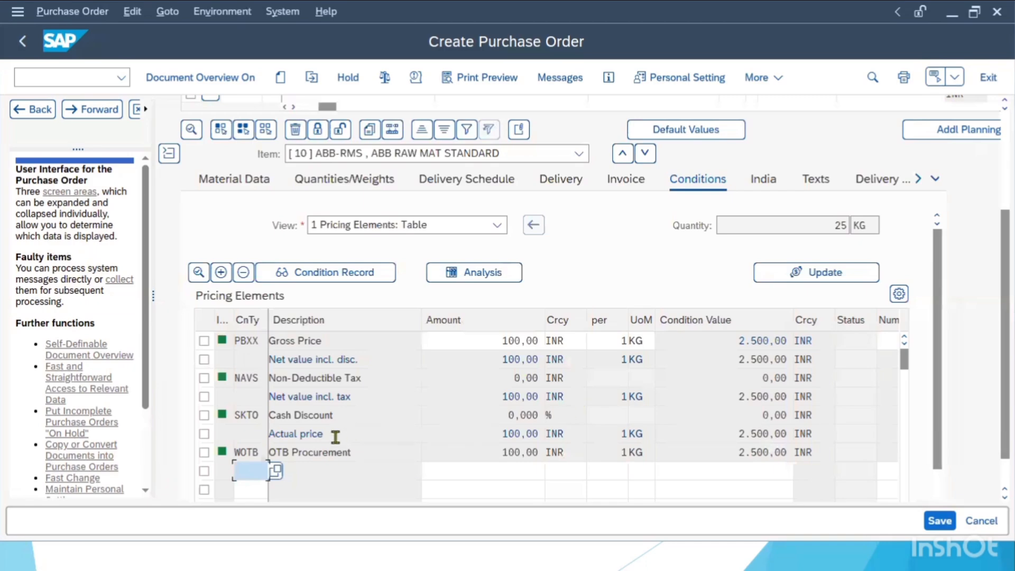
{"action": "left_click", "coordinate": [275, 470]}
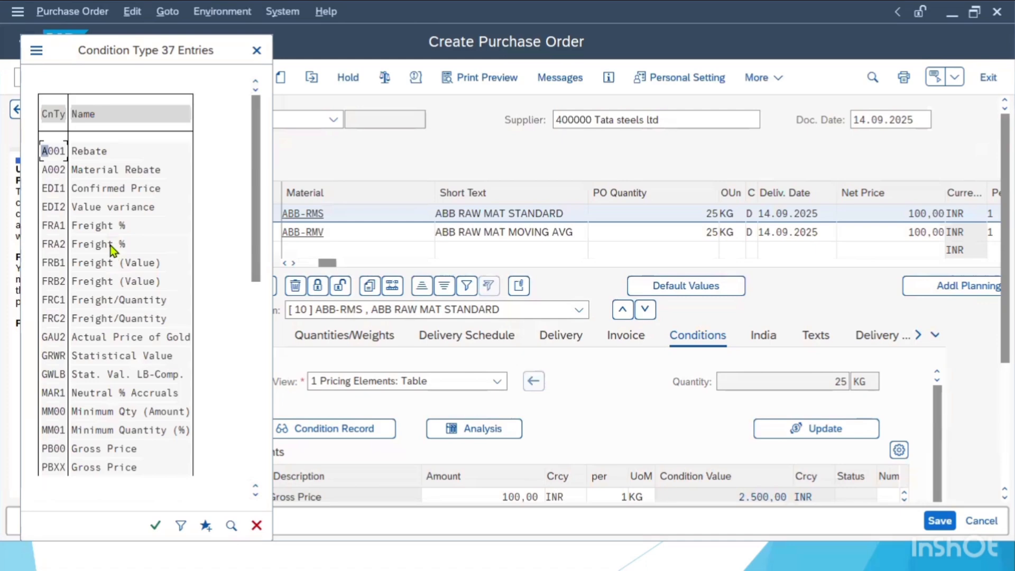
{"action": "double_click", "coordinate": [112, 245]}
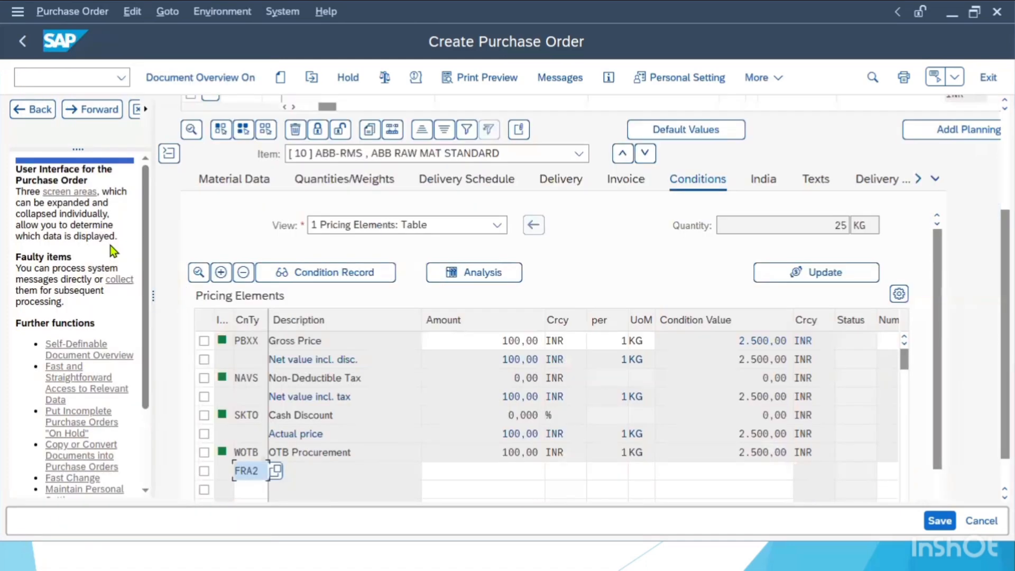
{"action": "left_click", "coordinate": [532, 471]}
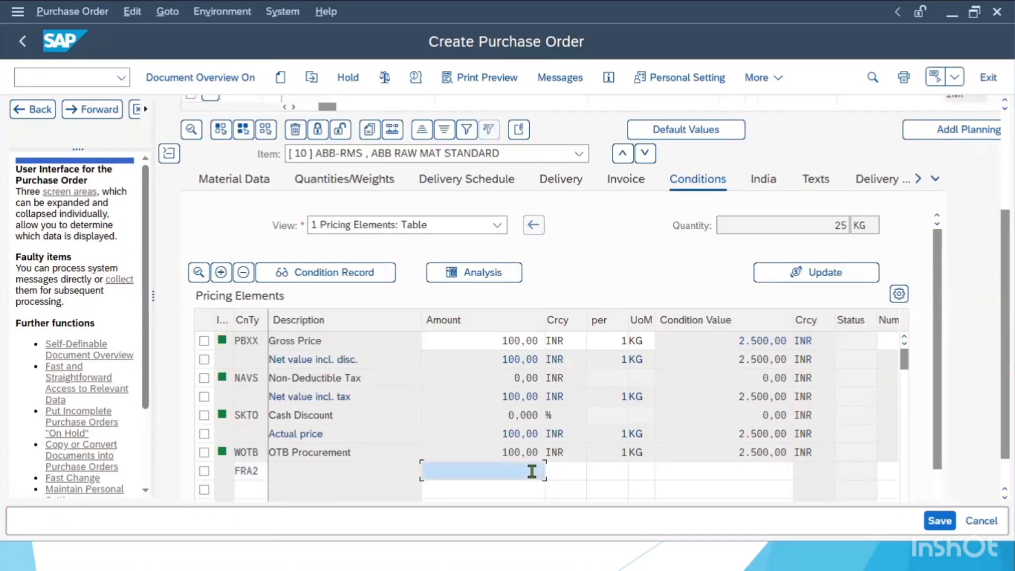
{"action": "type", "text": "5"}
{"action": "key", "text": "Return"}
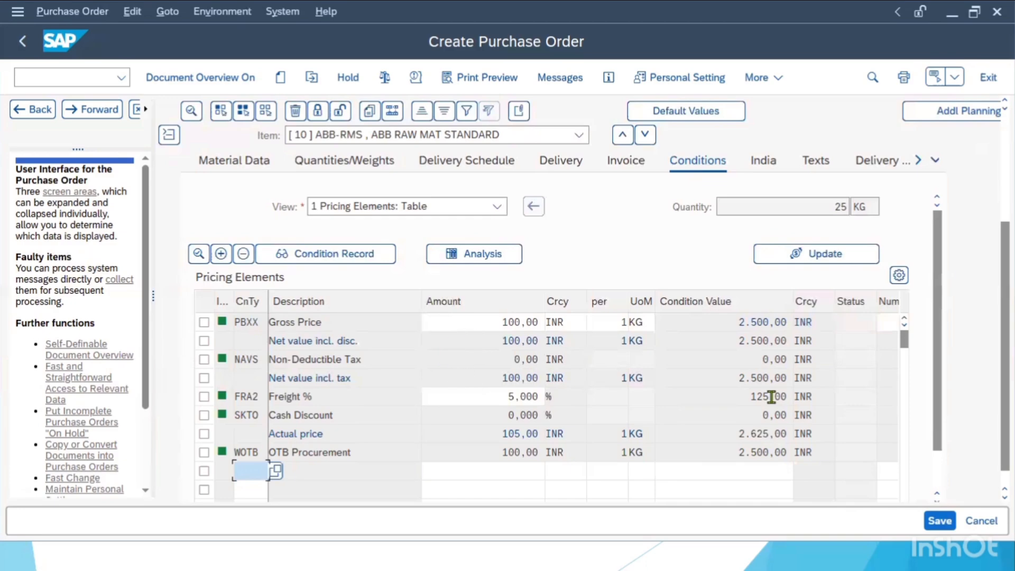
Examine the details of item 10's FRA2 freight condition, including its control data, account determination and supplier.
{"action": "left_click", "coordinate": [204, 397]}
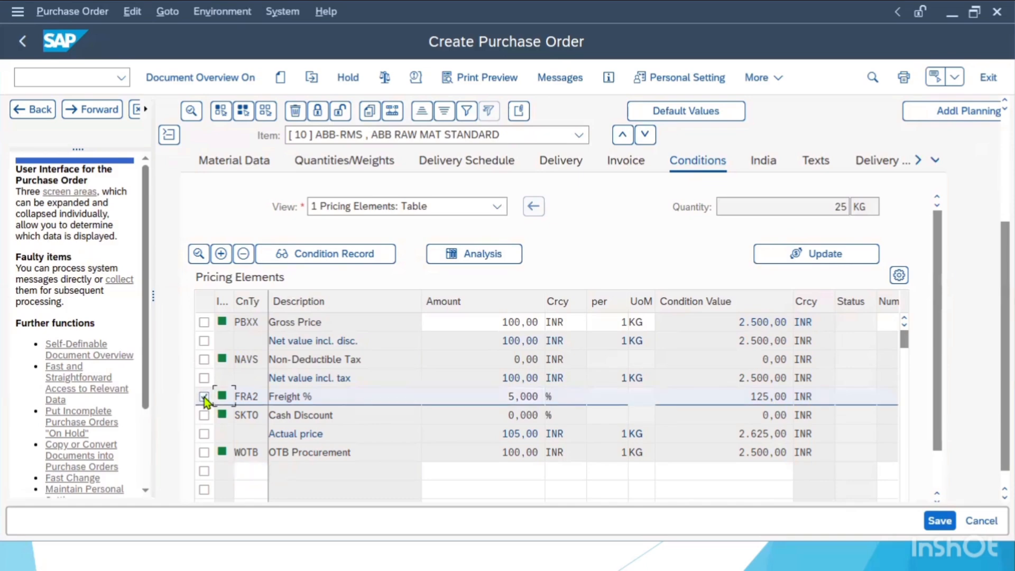
{"action": "left_click", "coordinate": [197, 255]}
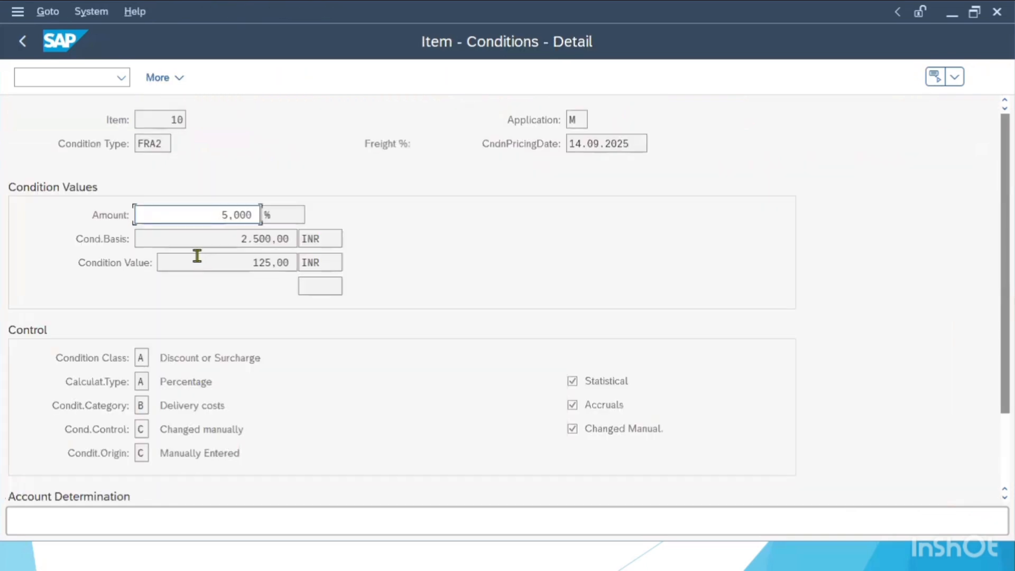
{"action": "left_click_drag", "start_coordinate": [1005, 253], "coordinate": [1005, 331]}
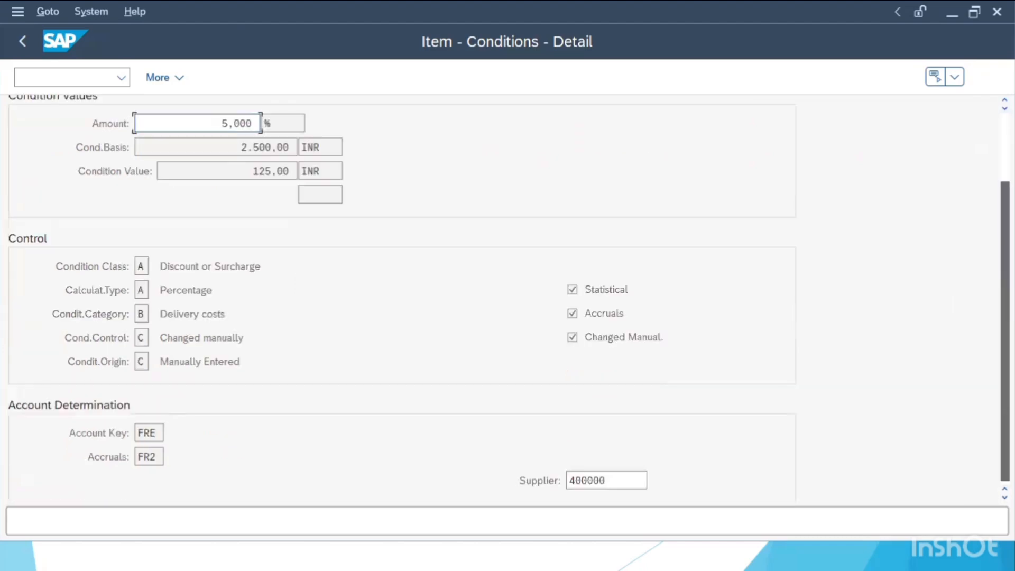
{"action": "double_click", "coordinate": [594, 480]}
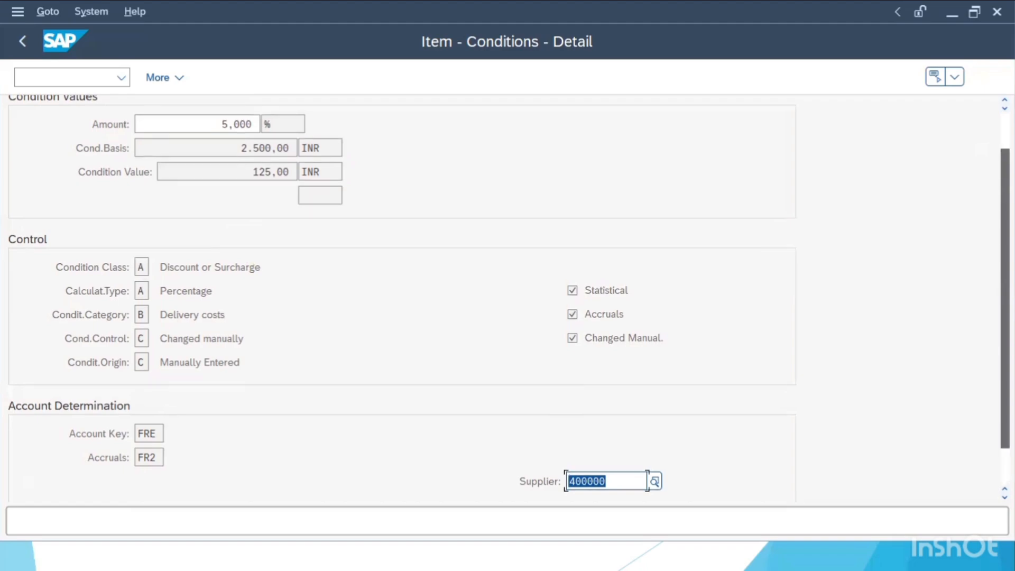
{"action": "scroll", "coordinate": [402, 296], "scroll_direction": "up", "scroll_amount": 3}
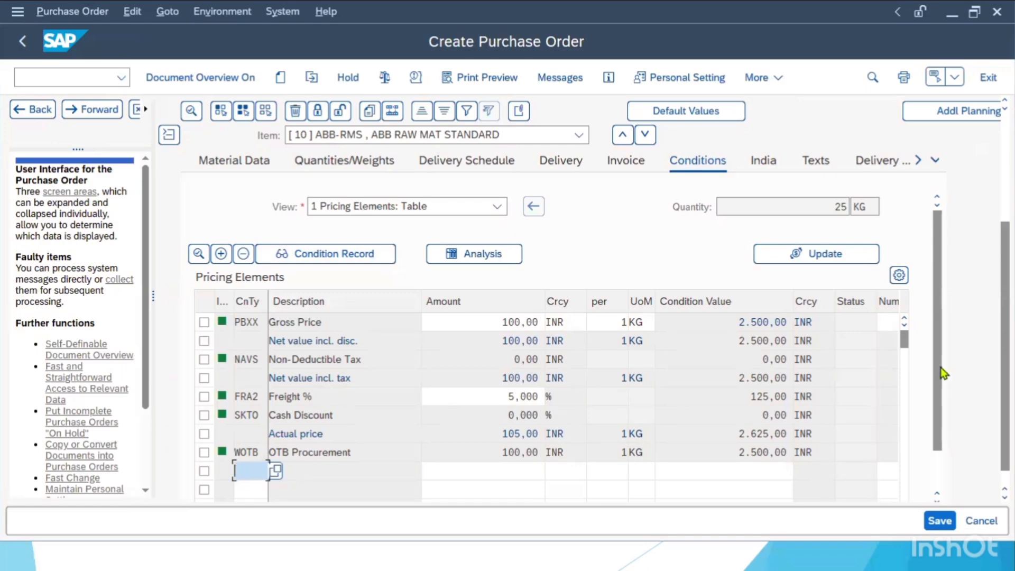
Add freight condition FRA2 with an amount of 4 % to the pricing elements of item 20 (ABB-RMV).
{"action": "left_click_drag", "start_coordinate": [1006, 370], "coordinate": [1006, 321]}
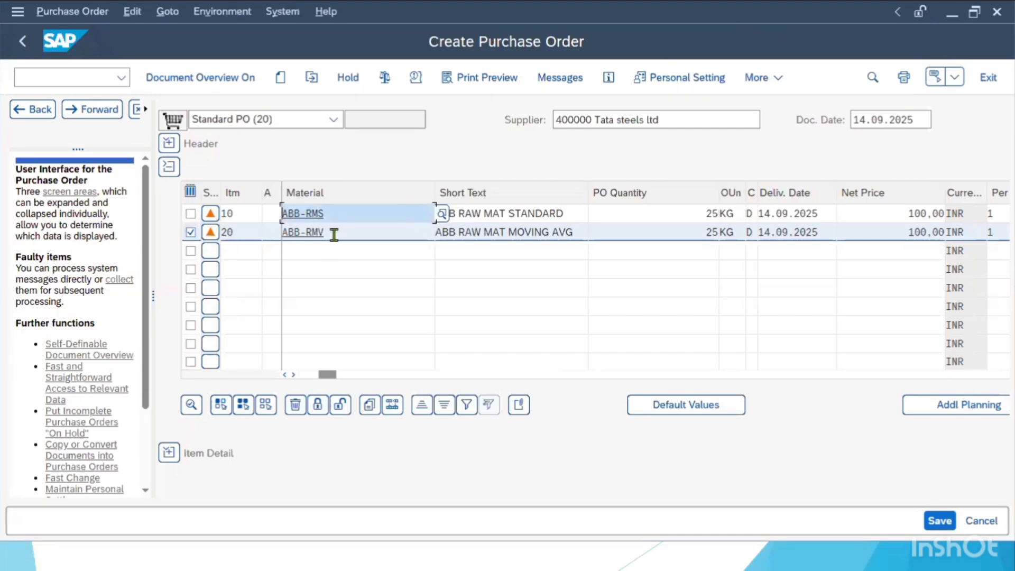
{"action": "left_click", "coordinate": [168, 454]}
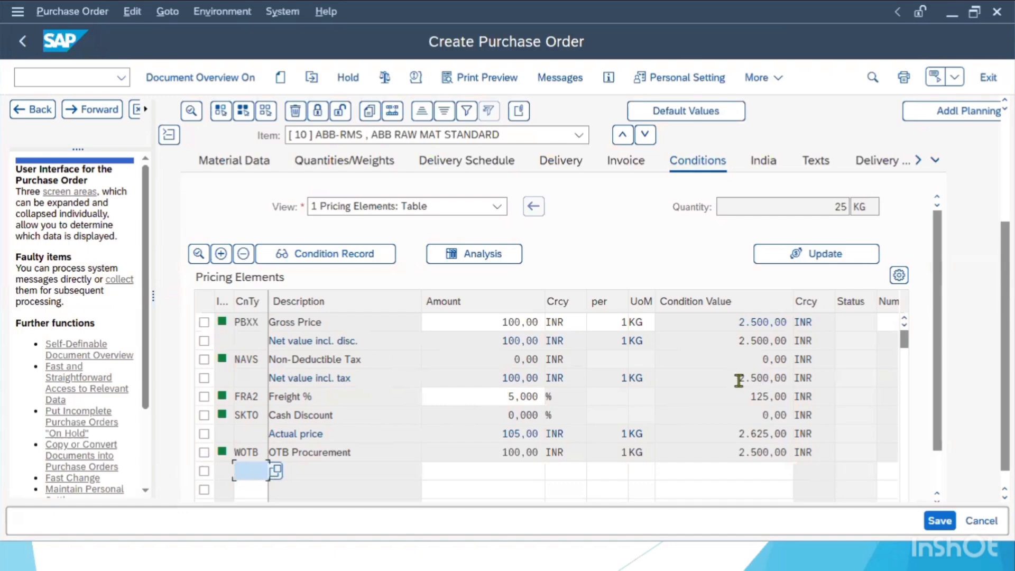
{"action": "left_click", "coordinate": [582, 137]}
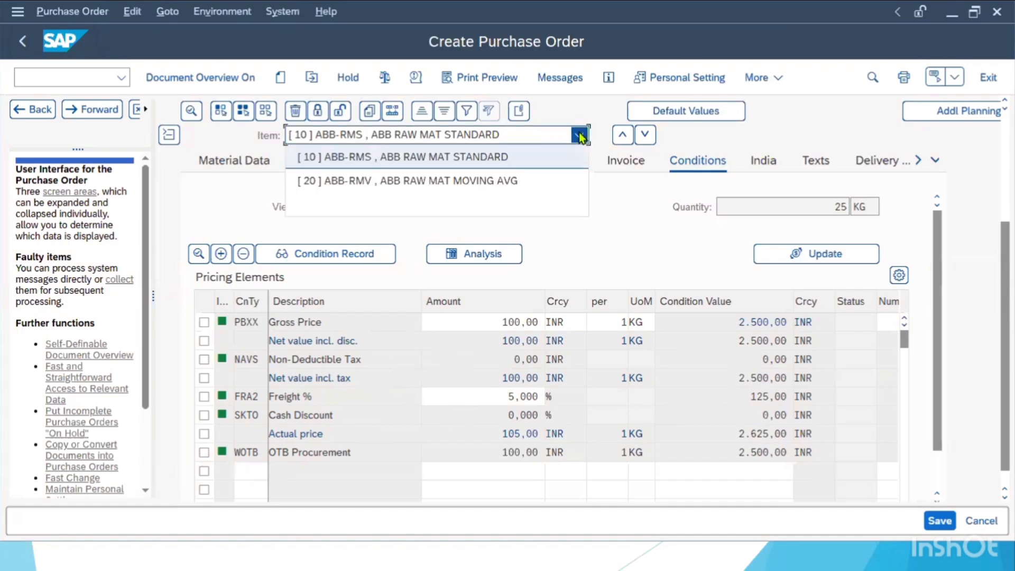
{"action": "left_click", "coordinate": [530, 180]}
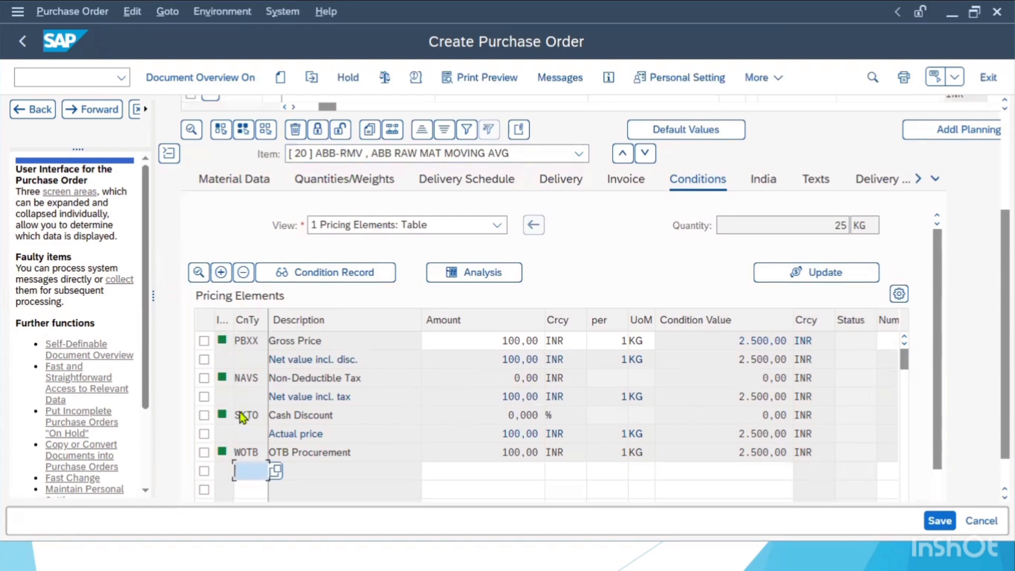
{"action": "left_click", "coordinate": [275, 472]}
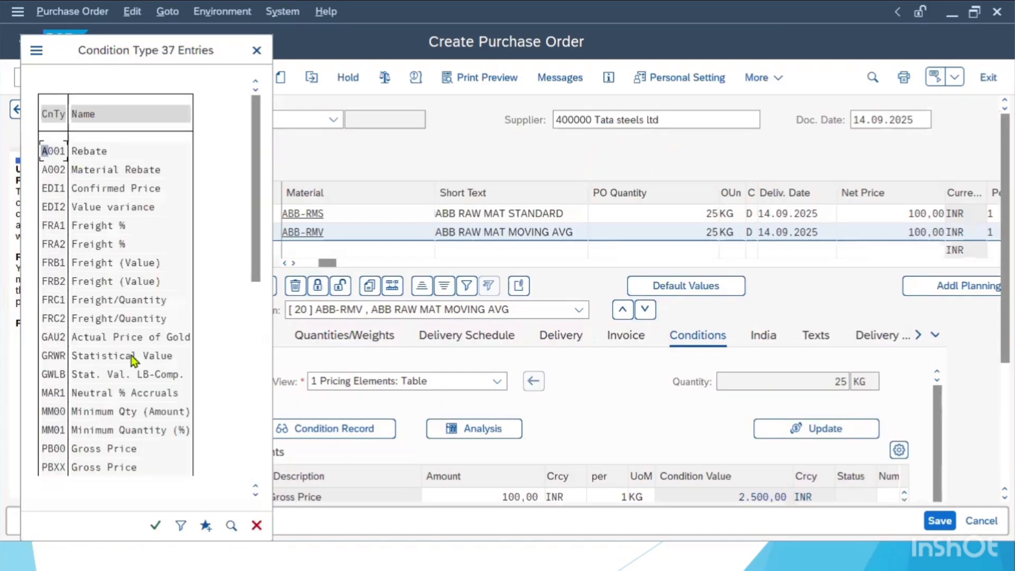
{"action": "double_click", "coordinate": [77, 244]}
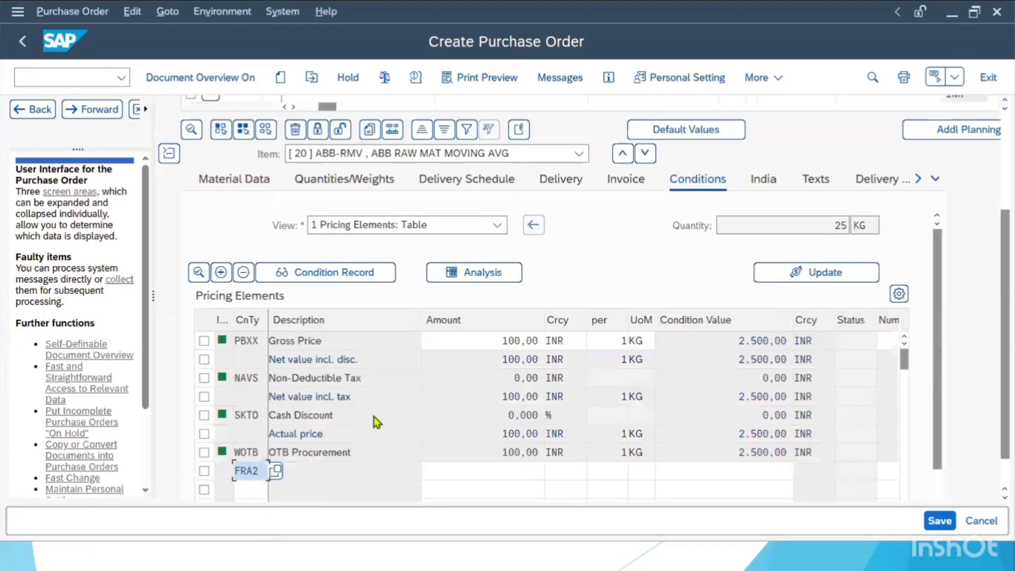
{"action": "left_click", "coordinate": [497, 472]}
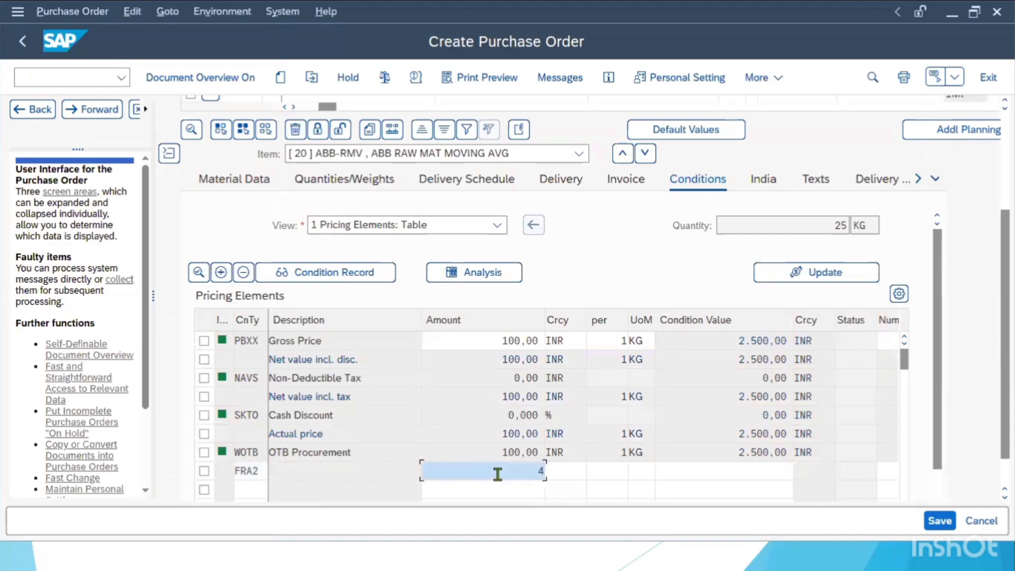
{"action": "type", "text": "4"}
{"action": "key", "text": "Return"}
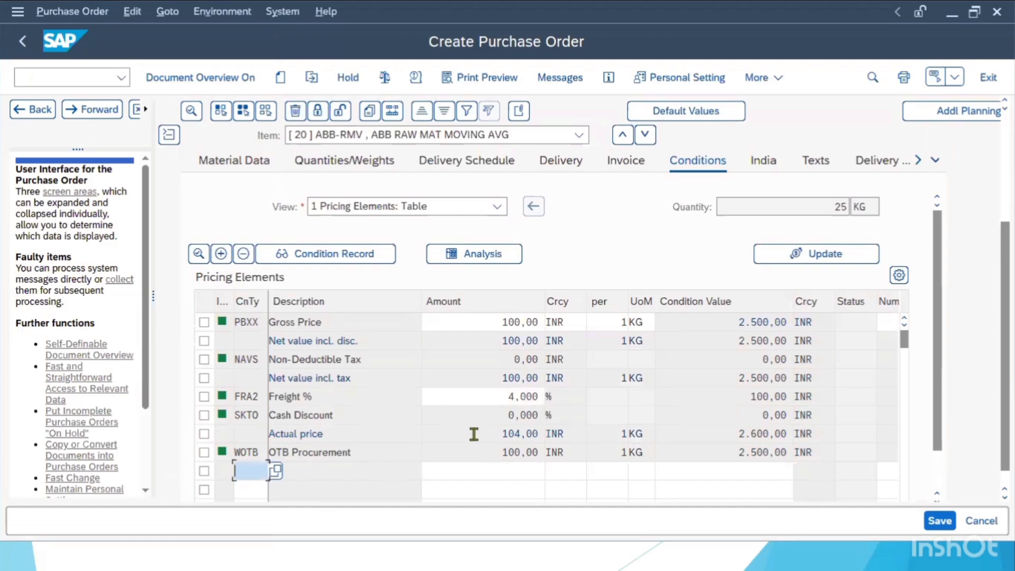
{"action": "left_click_drag", "start_coordinate": [506, 391], "coordinate": [528, 391]}
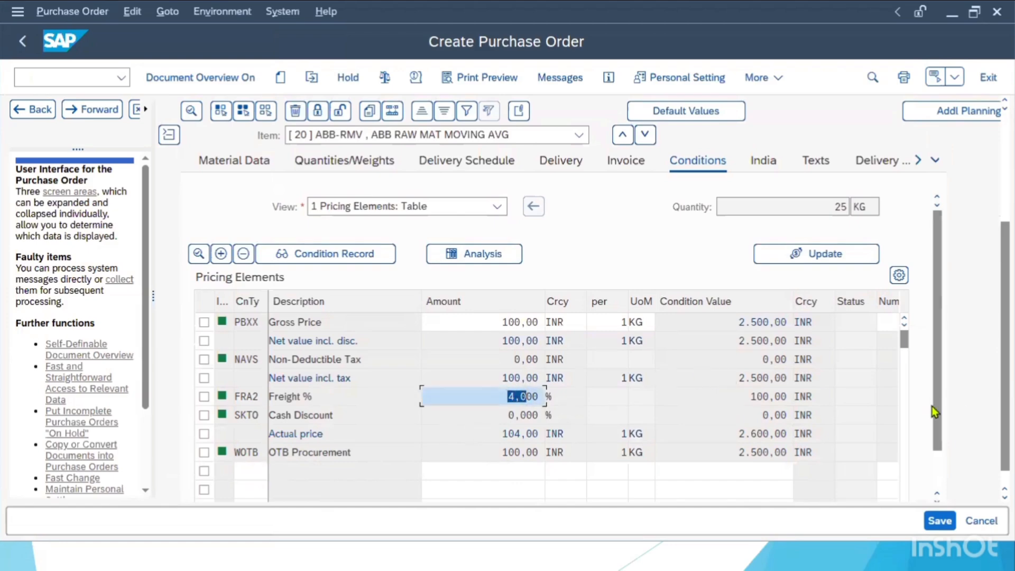
{"action": "left_click_drag", "start_coordinate": [935, 417], "coordinate": [941, 367]}
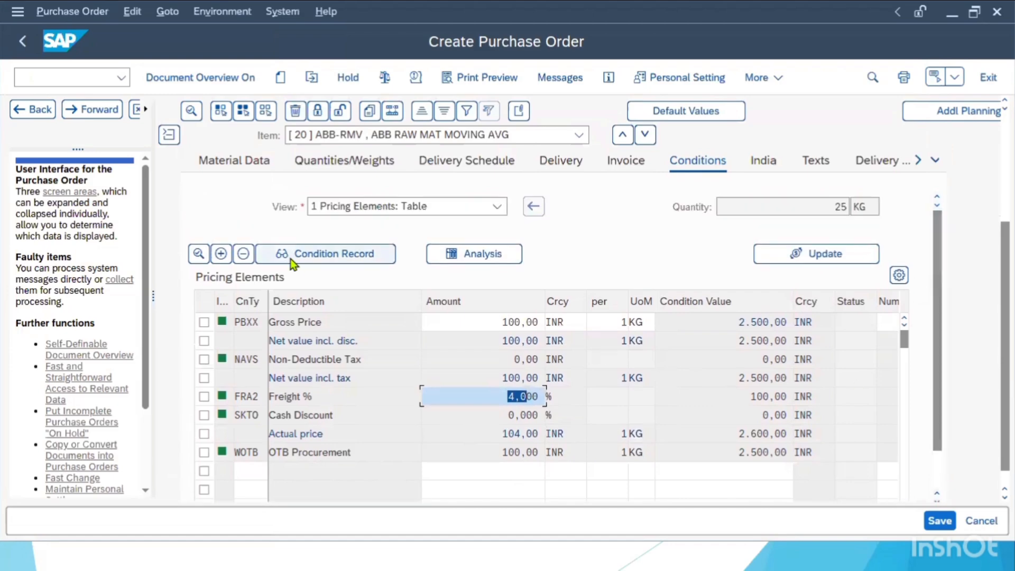
Deselect item 20 in the item overview and save the purchase order, accepting the issued system messages.
{"action": "left_click", "coordinate": [168, 136]}
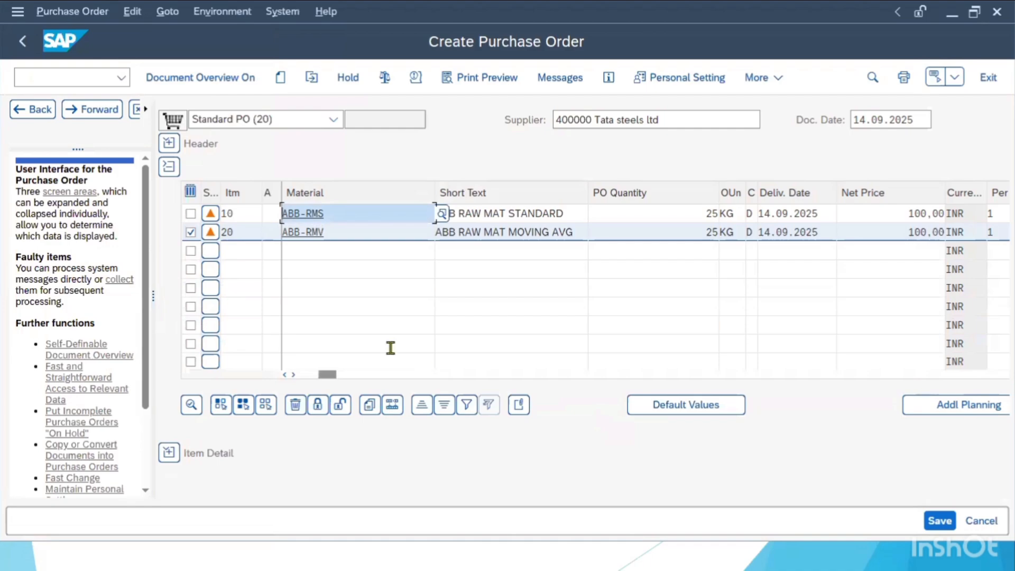
{"action": "left_click", "coordinate": [190, 232]}
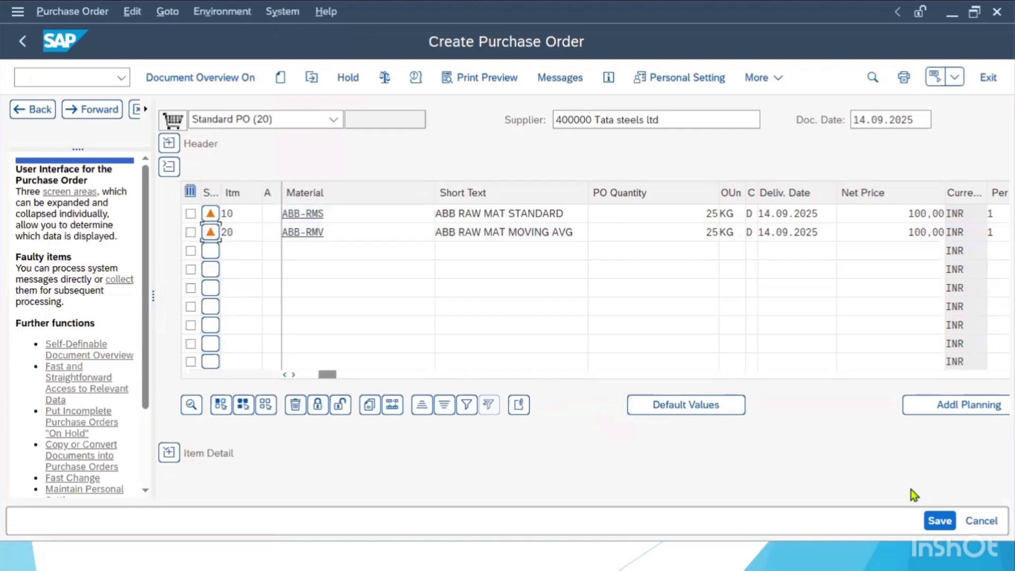
{"action": "left_click", "coordinate": [942, 523]}
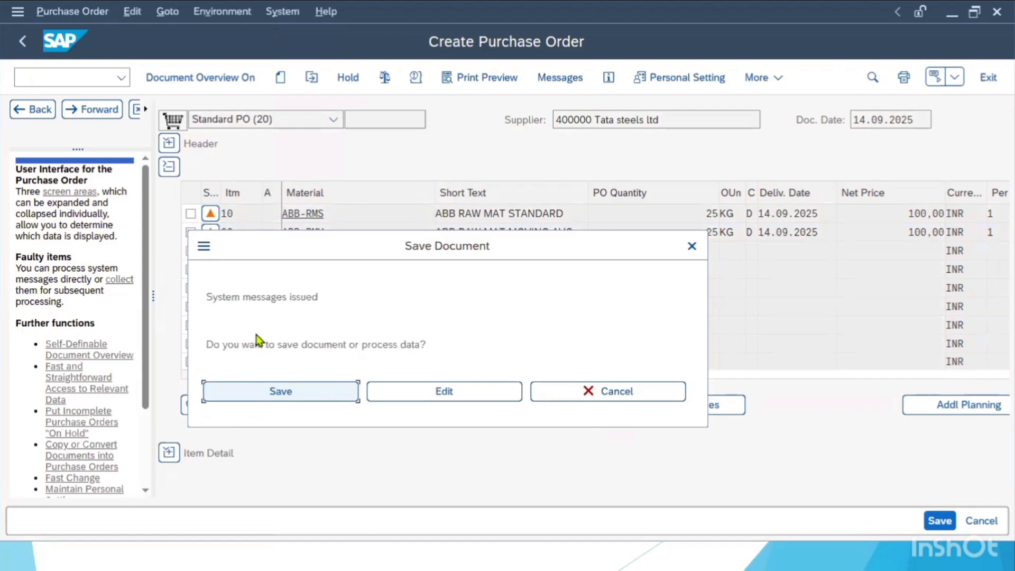
{"action": "left_click", "coordinate": [319, 397]}
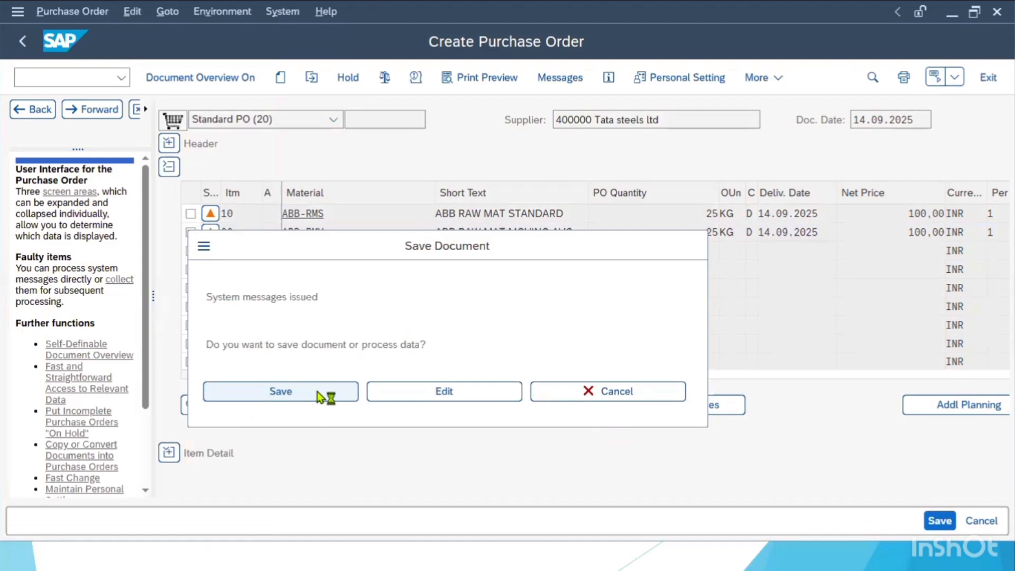